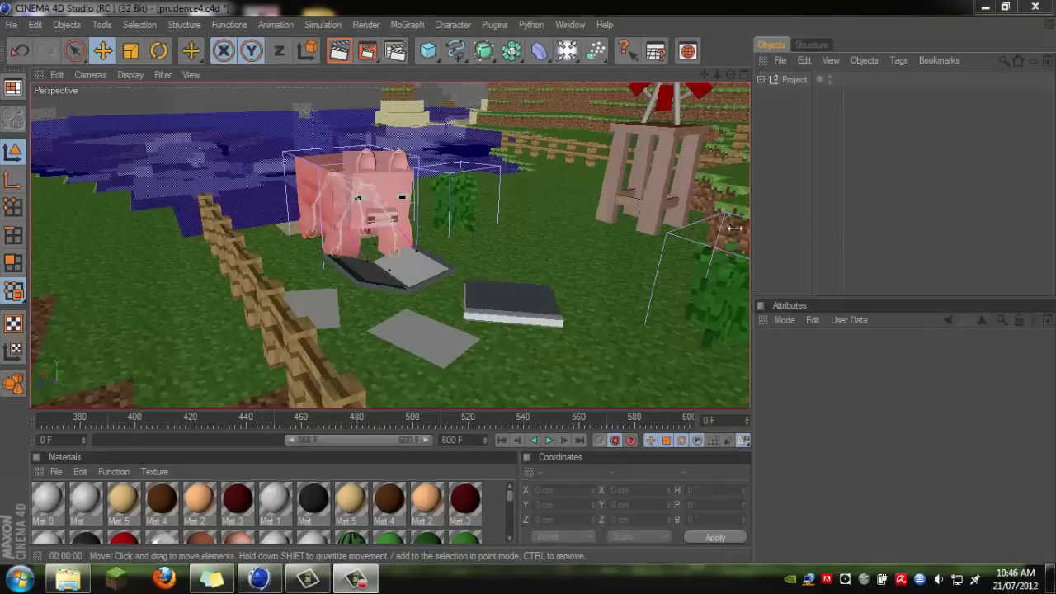
Step: Examine the Minecraft map from several angles and distances, around the pig, the farm and the house
click(454, 165)
scroll(454, 167, down, 3)
scroll(455, 167, down, 8)
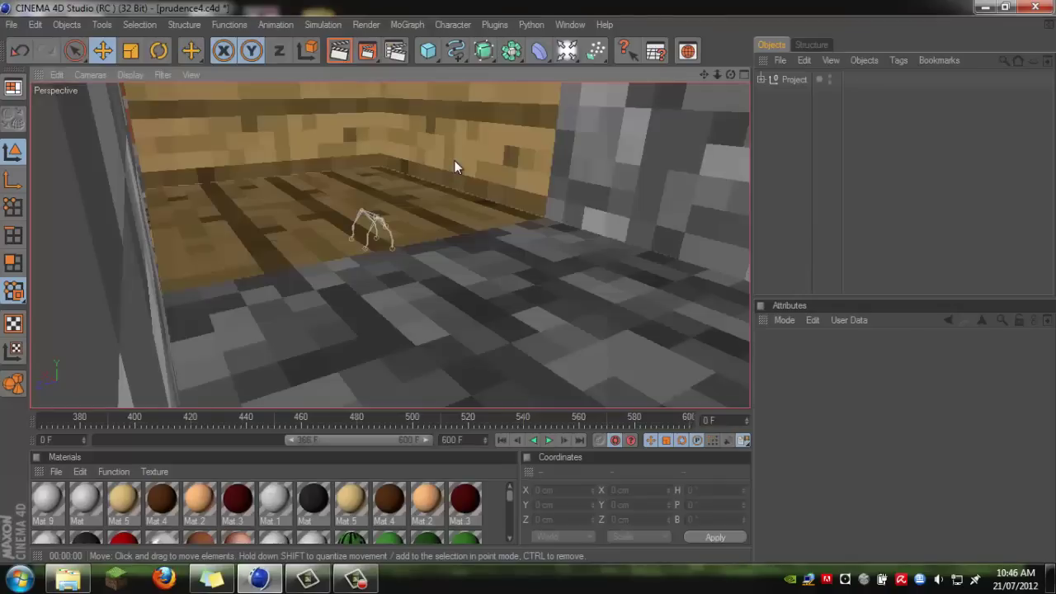
scroll(525, 281, down, 5)
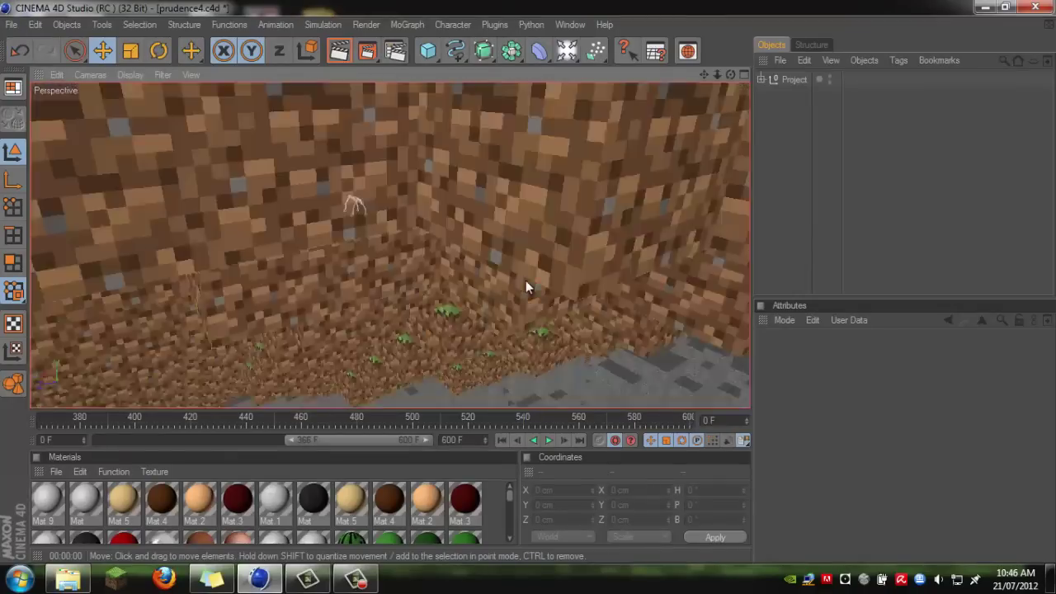
scroll(528, 283, down, 6)
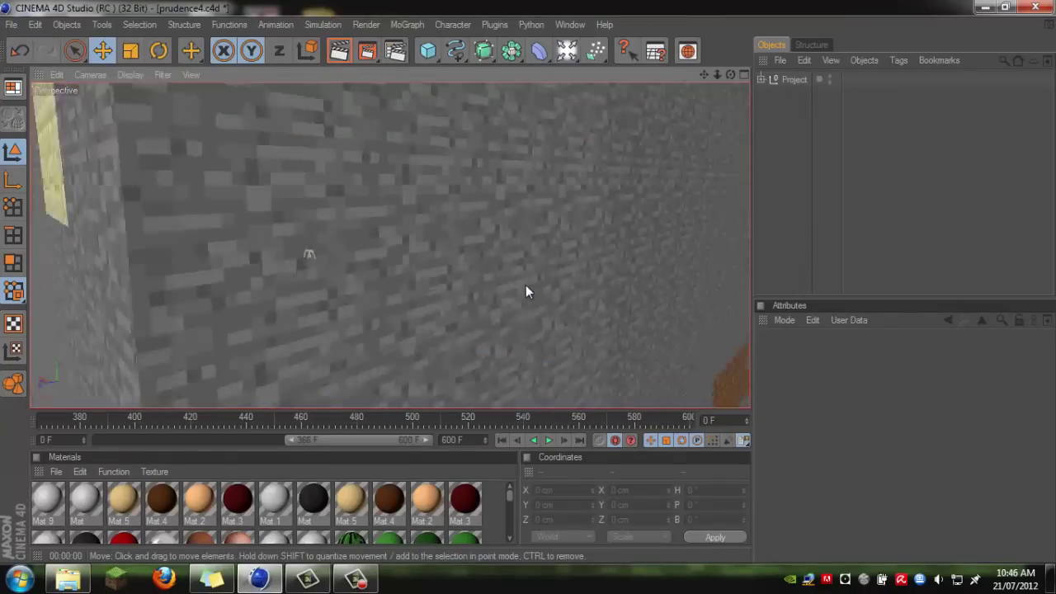
alt+drag(528, 280, 458, 227)
scroll(458, 228, down, 5)
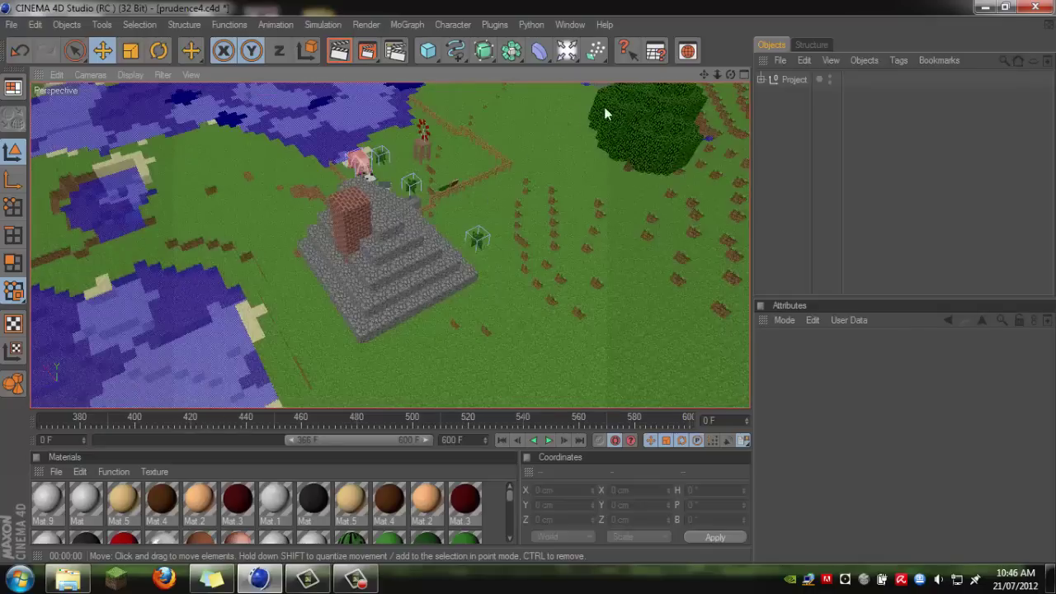
drag(704, 75, 528, 283)
alt+middle_drag(528, 283, 528, 288)
scroll(321, 251, up, 7)
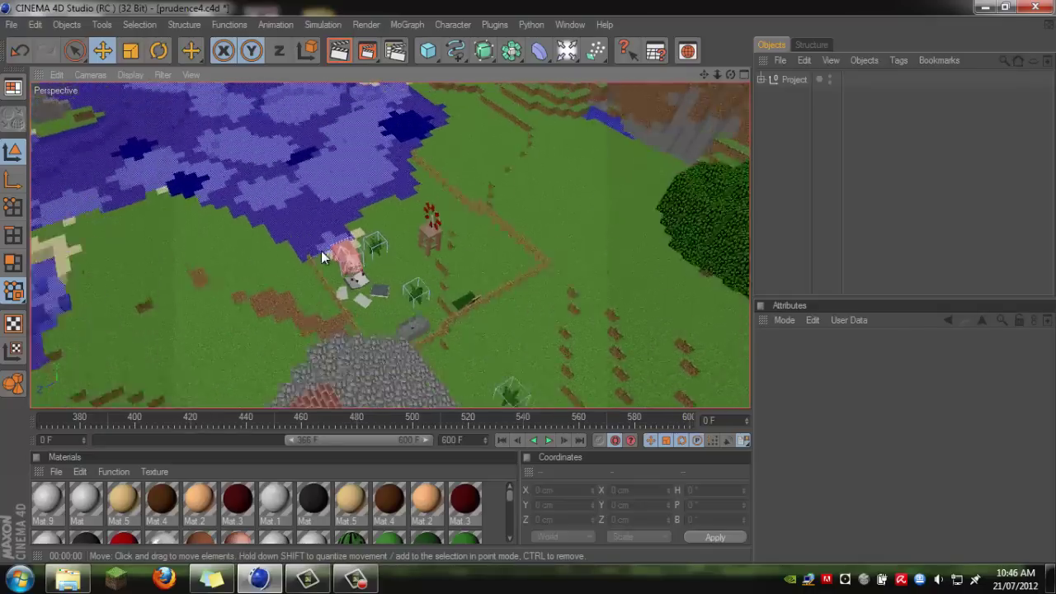
alt+drag(831, 31, 529, 289)
alt+middle_drag(528, 290, 521, 322)
scroll(438, 245, down, 10)
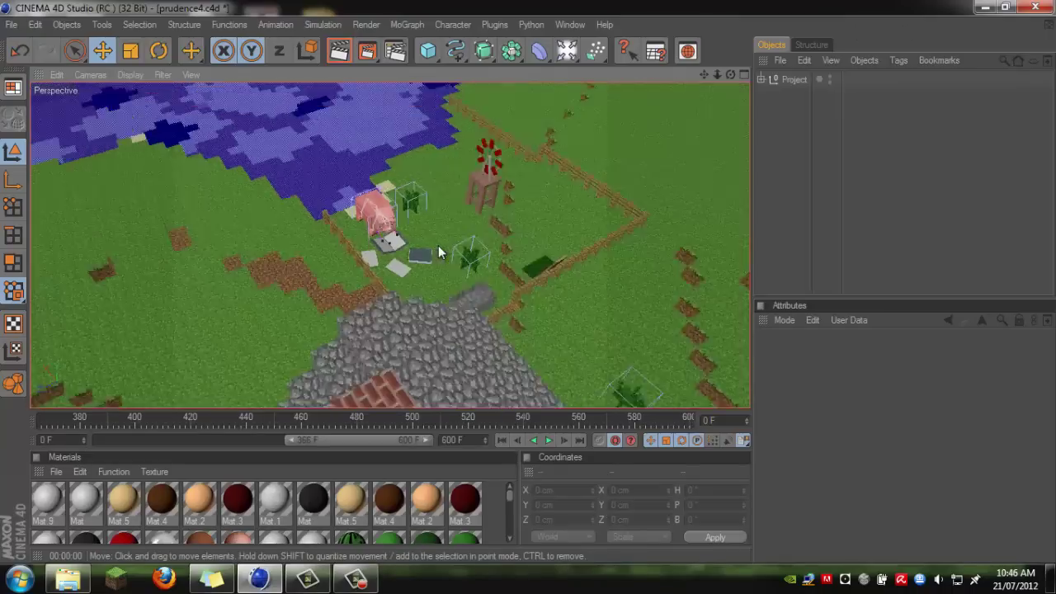
scroll(438, 245, down, 6)
scroll(438, 245, up, 8)
scroll(438, 248, up, 15)
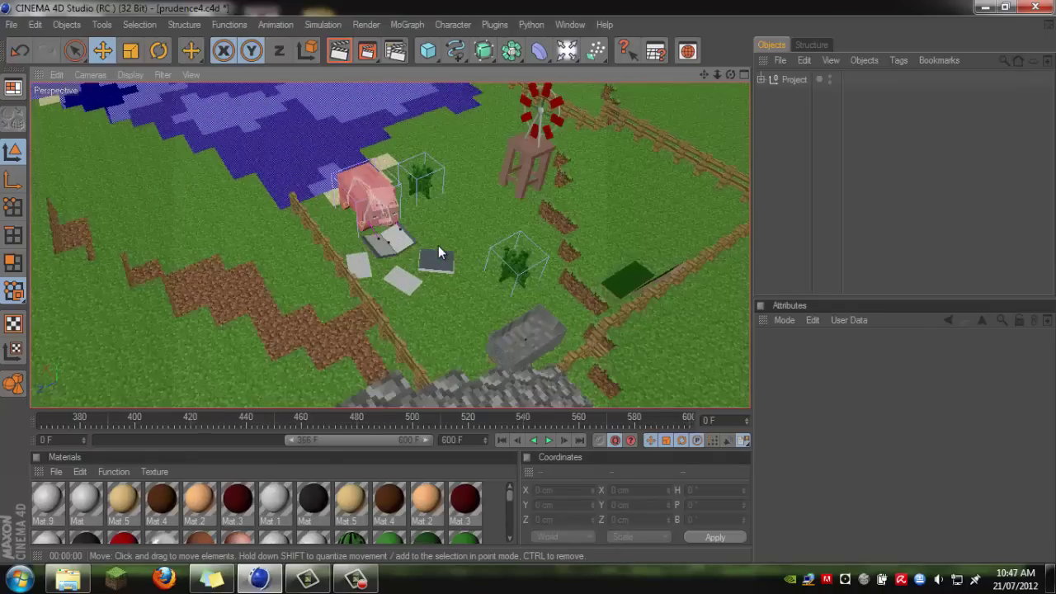
scroll(384, 169, down, 8)
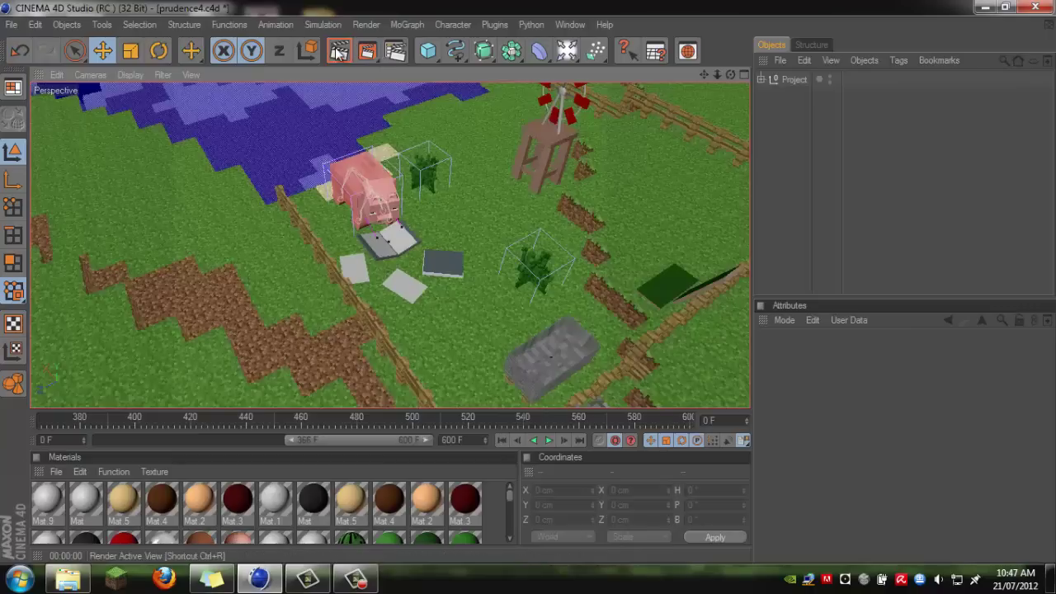
Step: Render a preview of the farm area and another of the whole map, dismissing the missing-texture dialogs
click(338, 51)
click(309, 240)
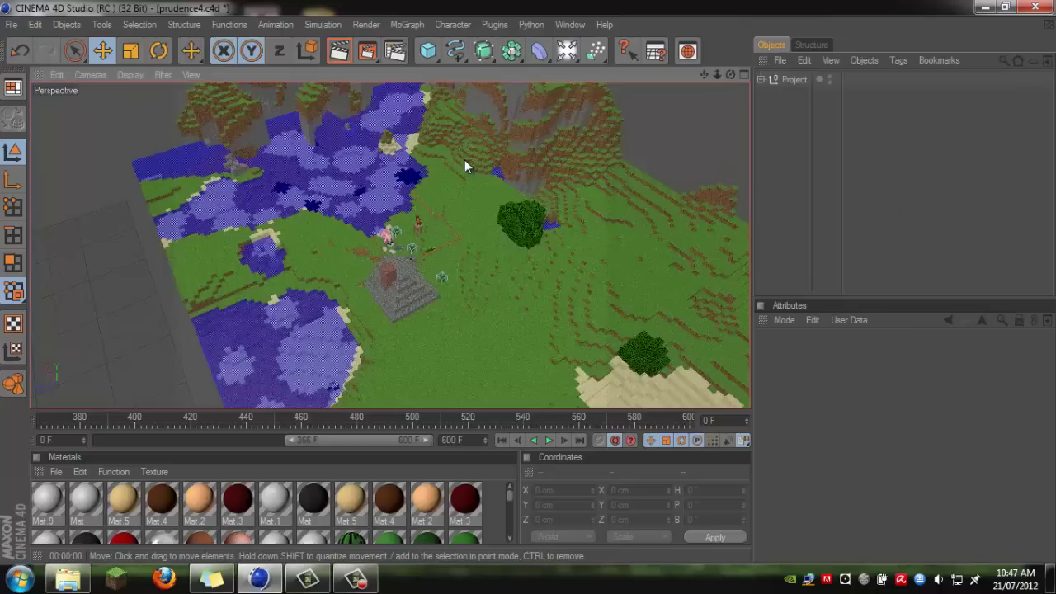
scroll(464, 159, down, 5)
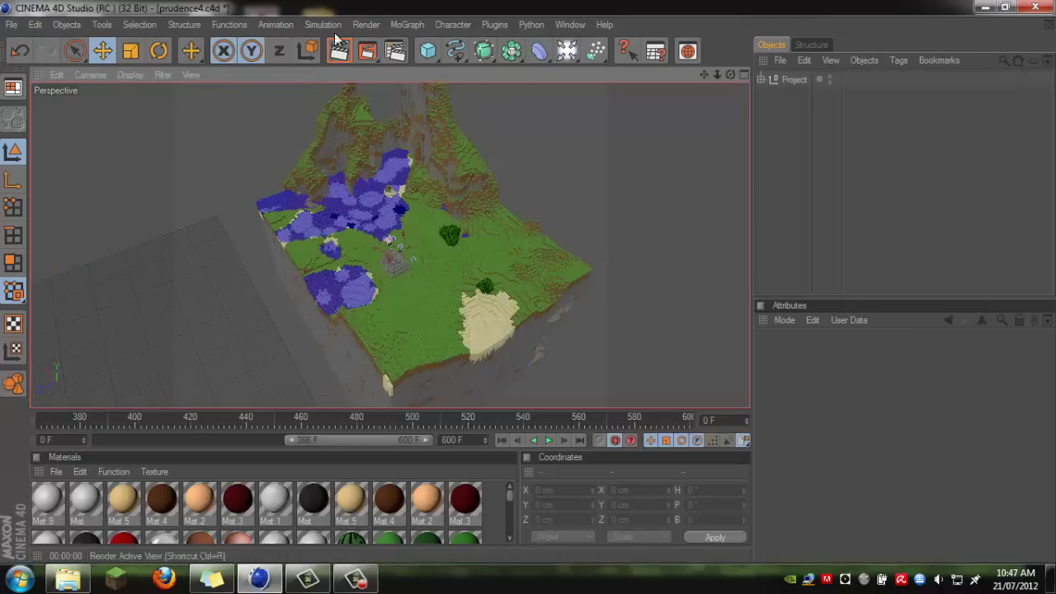
click(338, 50)
click(376, 239)
click(354, 232)
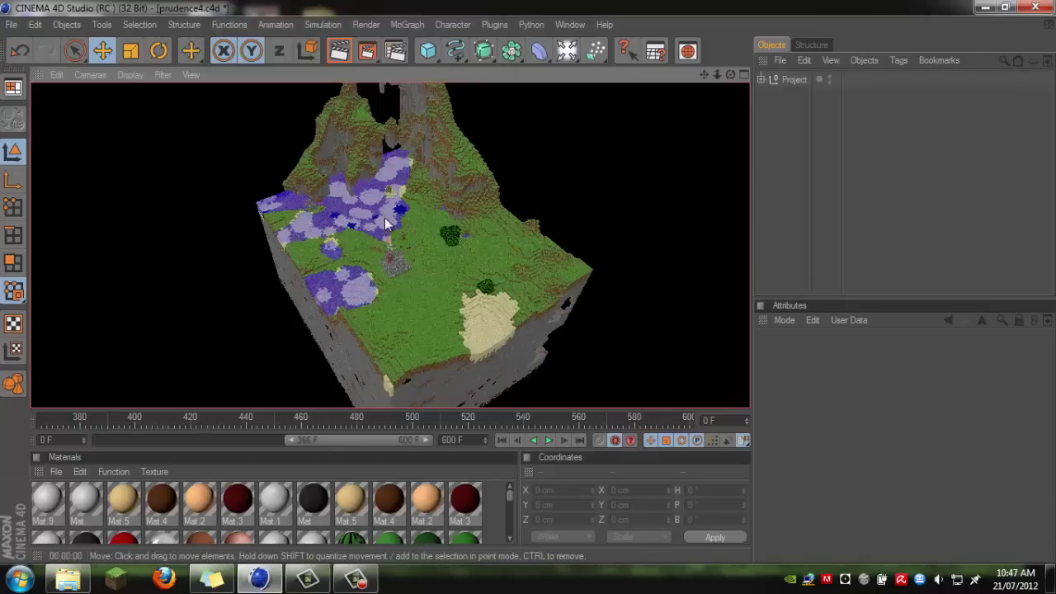
click(819, 152)
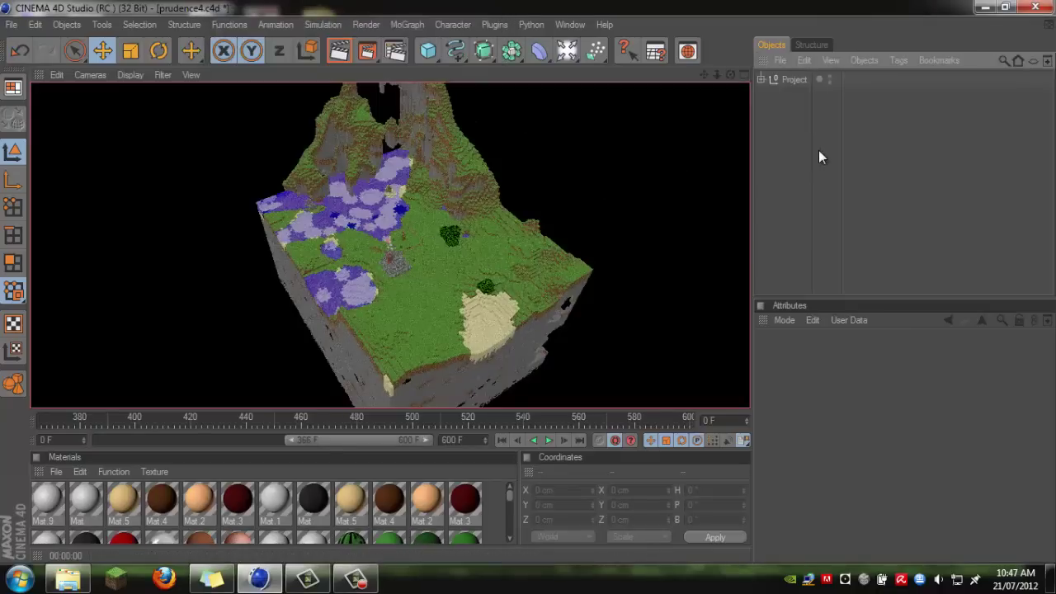
Step: Examine the pig's surroundings up close and the lake and whole map from farther away
scroll(389, 176, up, 10)
scroll(389, 175, up, 4)
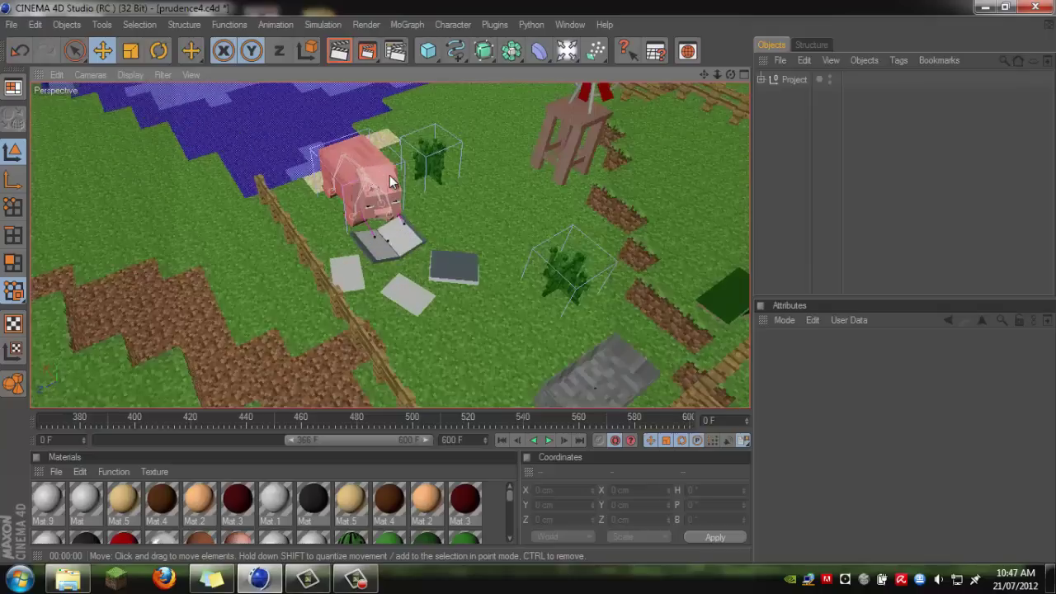
drag(704, 74, 528, 285)
click(316, 216)
click(819, 203)
scroll(404, 185, down, 8)
scroll(404, 186, down, 5)
alt+drag(405, 188, 525, 279)
scroll(525, 278, down, 2)
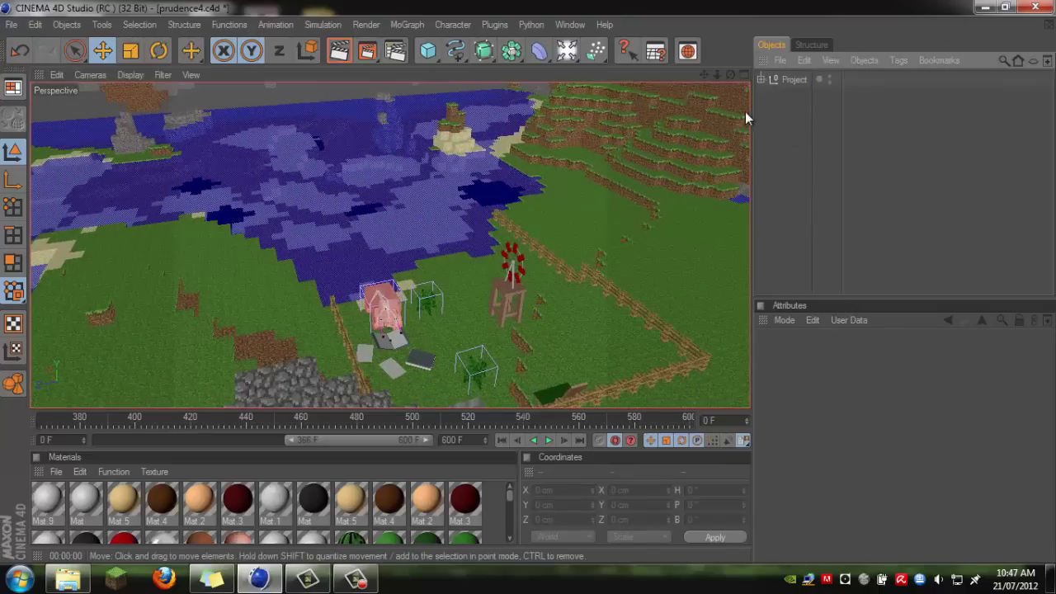
scroll(474, 187, down, 10)
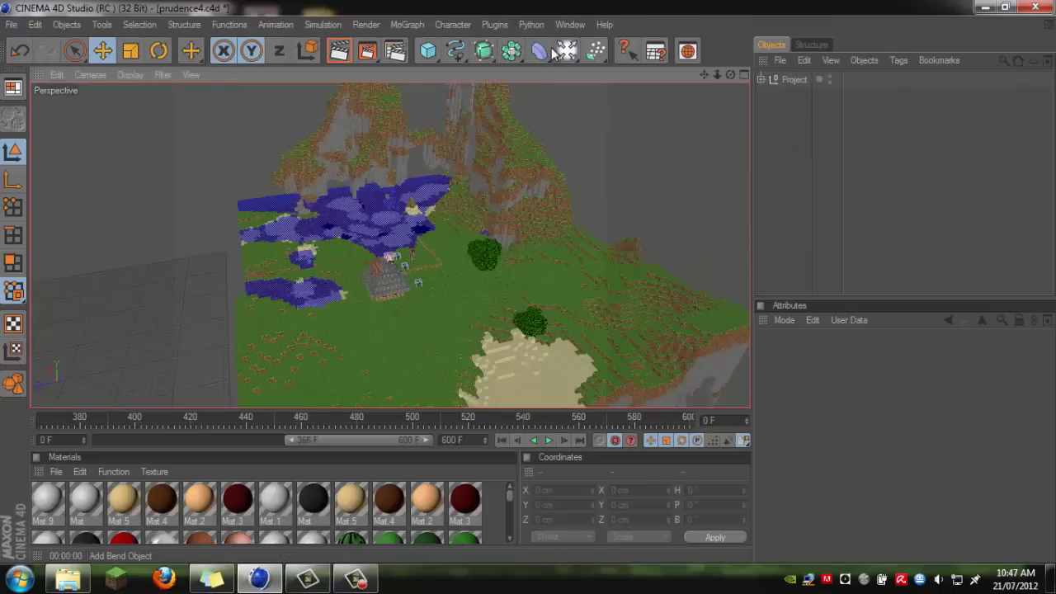
Step: Add a Sky object to the scene and apply a new default material to it
drag(566, 51, 628, 212)
double_click(487, 502)
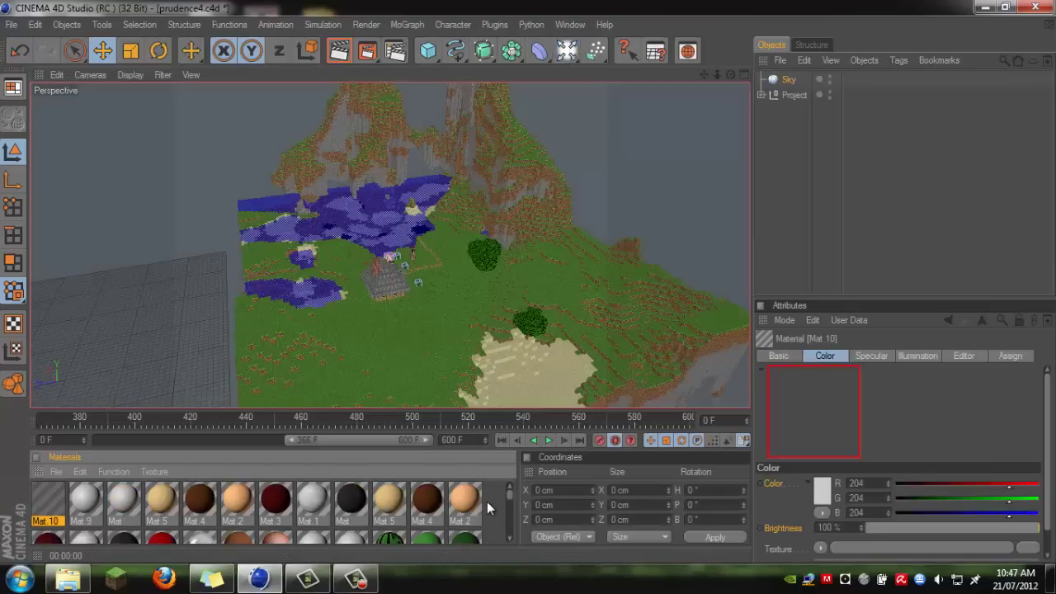
drag(47, 511, 102, 229)
Step: Render the active view to check the scene with the new sky, dismissing the missing-texture dialog
click(339, 61)
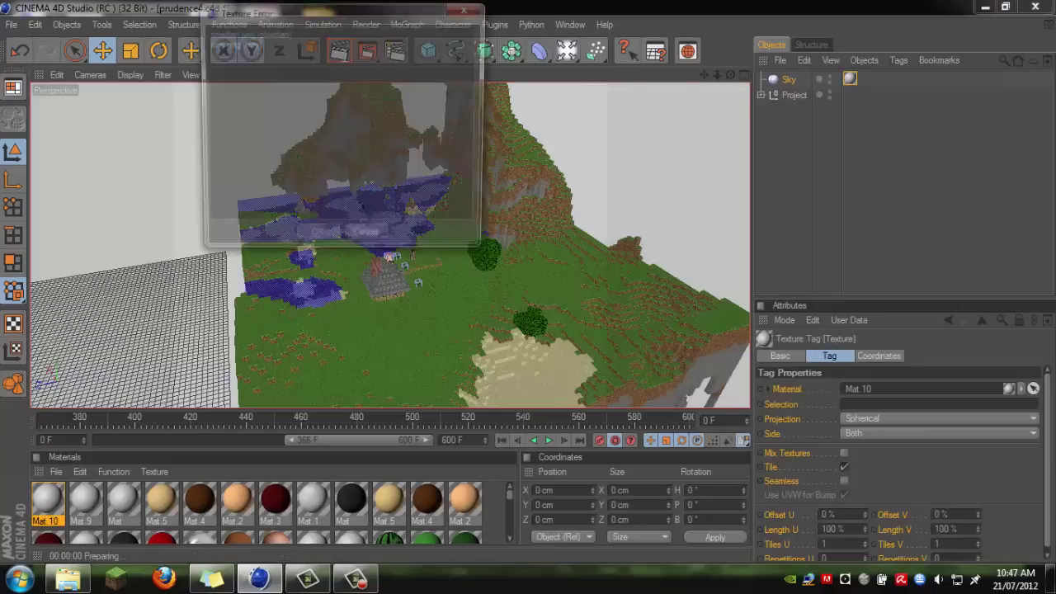
click(328, 232)
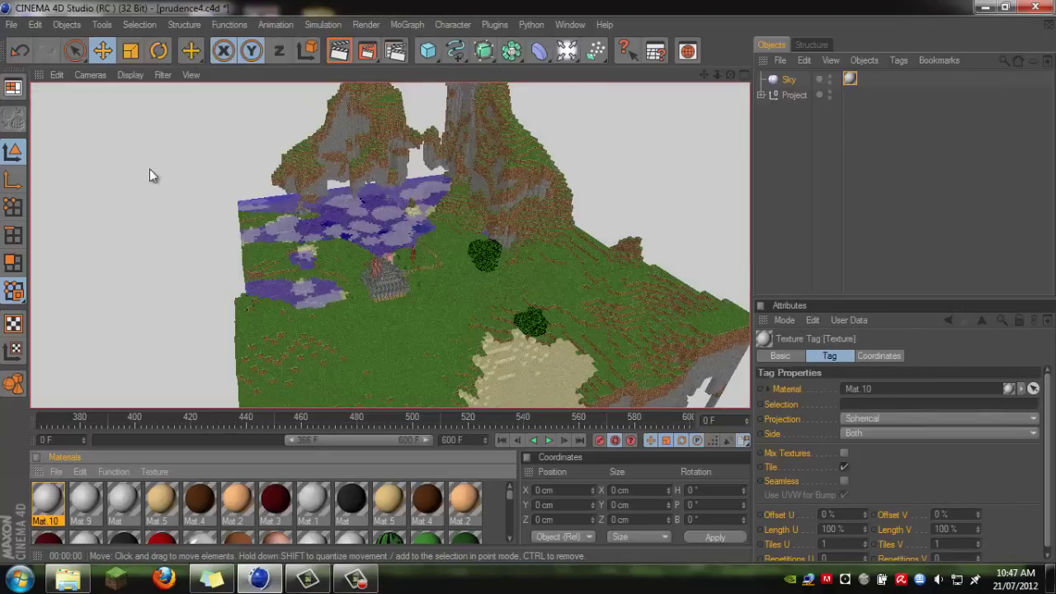
click(610, 177)
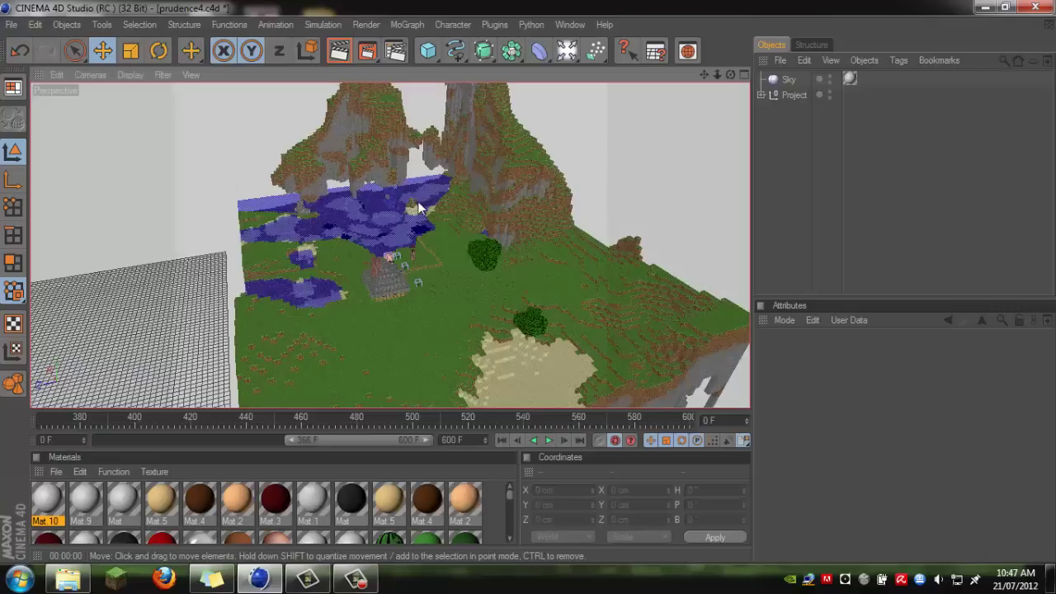
scroll(419, 203, up, 2)
scroll(419, 203, up, 5)
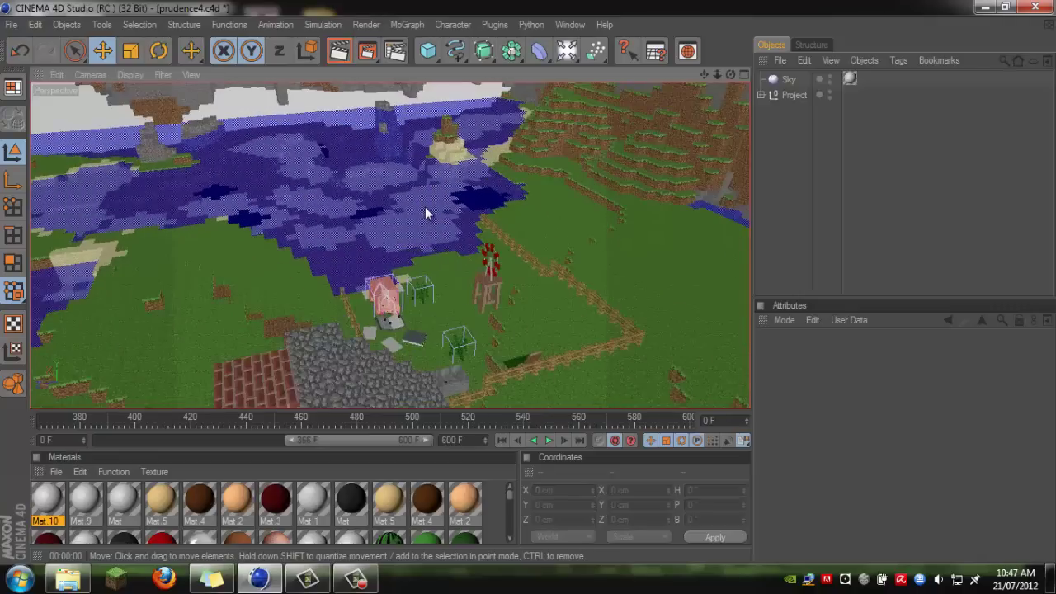
scroll(425, 212, up, 4)
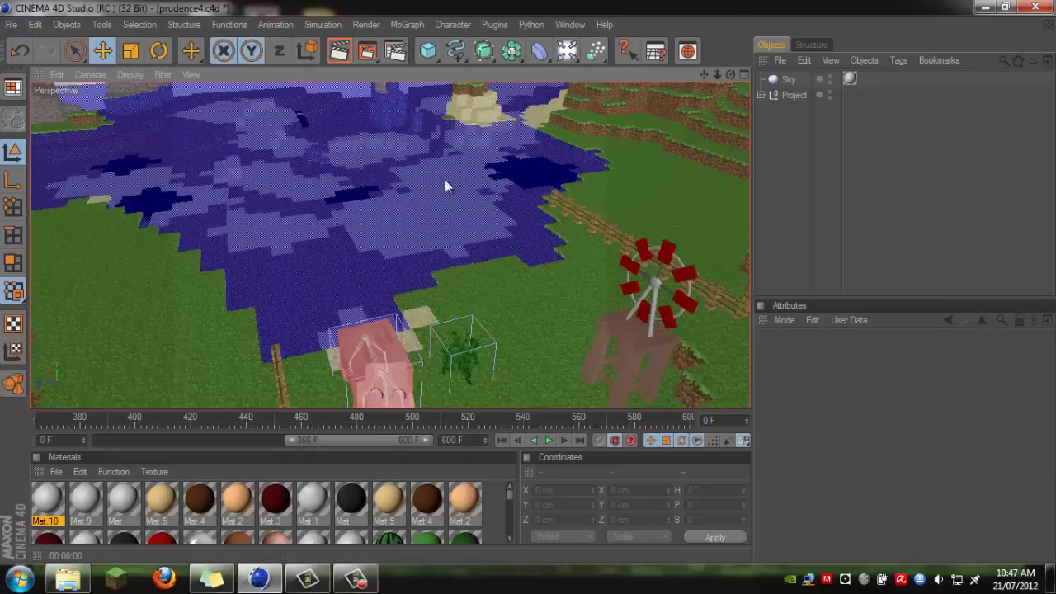
scroll(457, 201, down, 5)
scroll(457, 201, down, 4)
drag(427, 51, 437, 10)
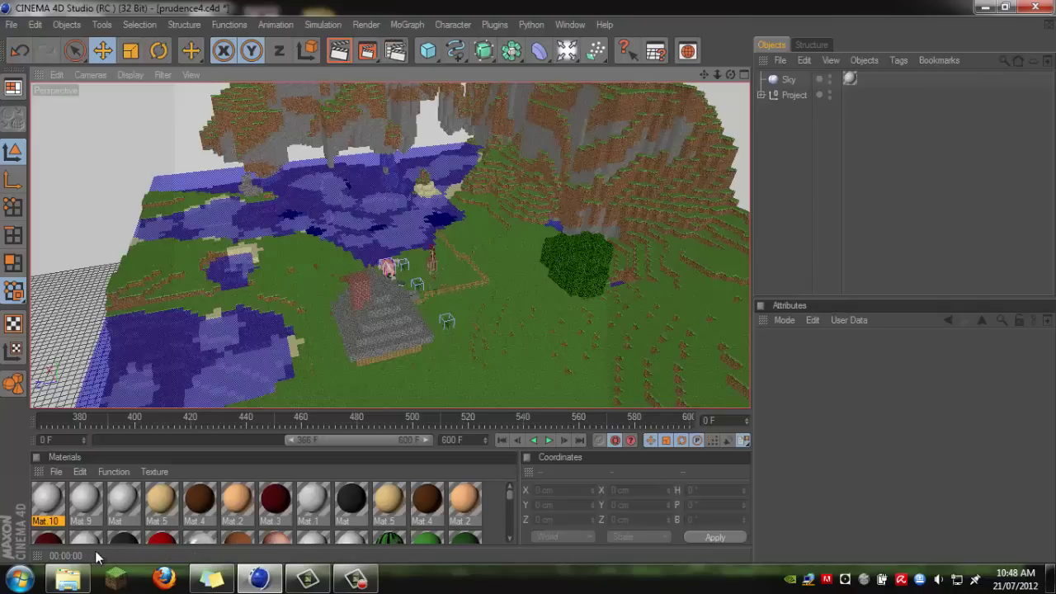
click(404, 50)
click(663, 8)
Step: Set the render output to the Film/Video preset HDTV 1080 25
click(396, 51)
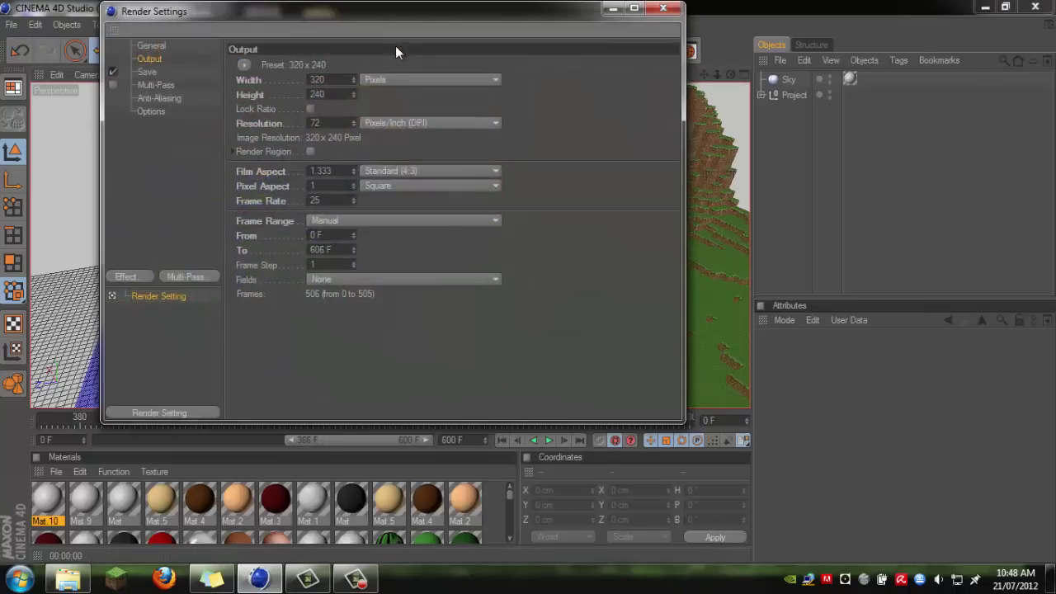
click(247, 64)
mouse_move(264, 112)
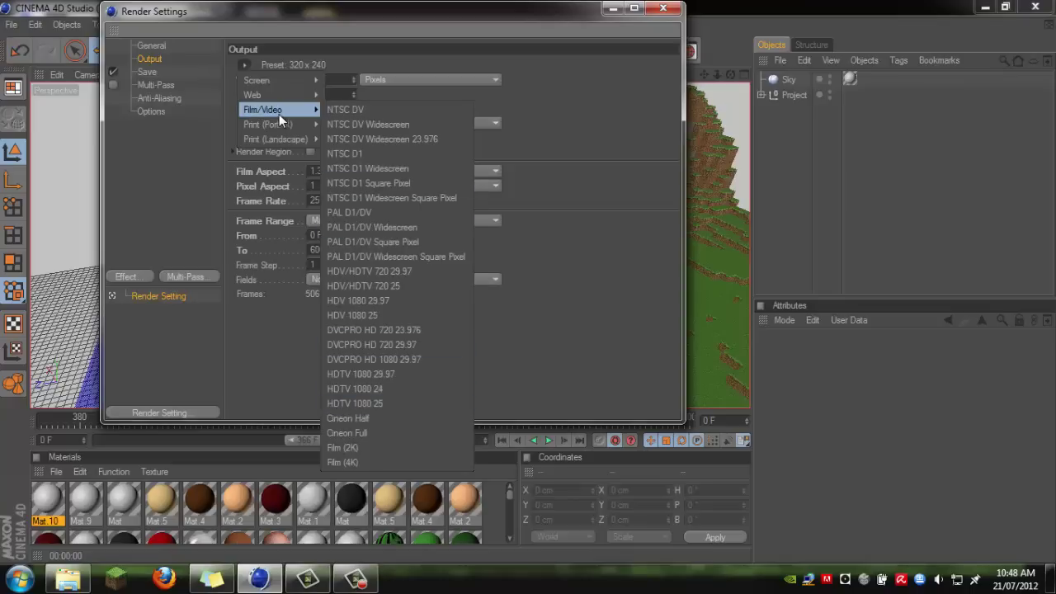
click(392, 402)
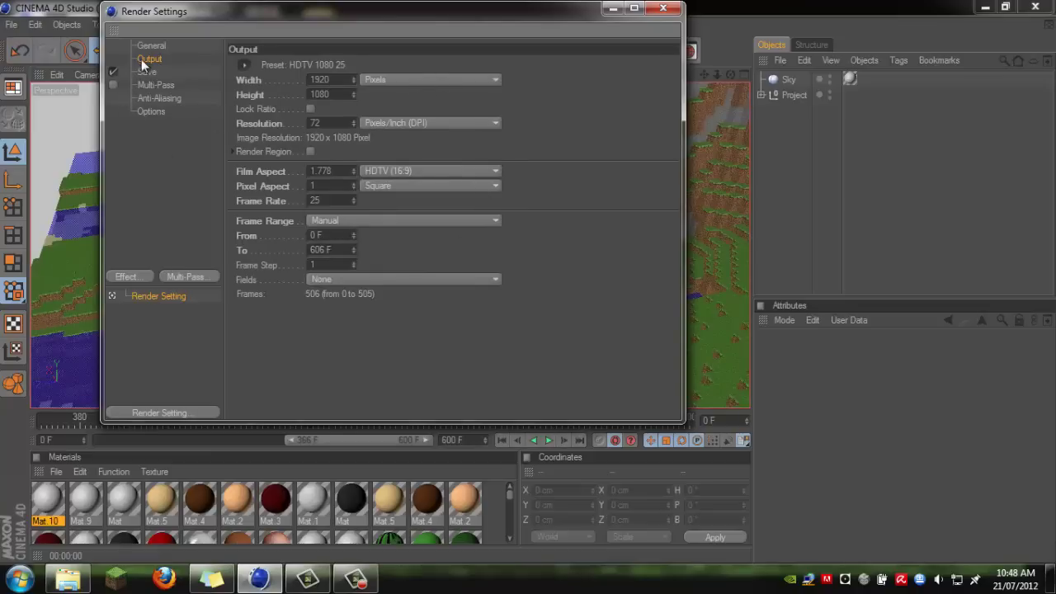
Step: Set the render anti-aliasing to Best
click(170, 99)
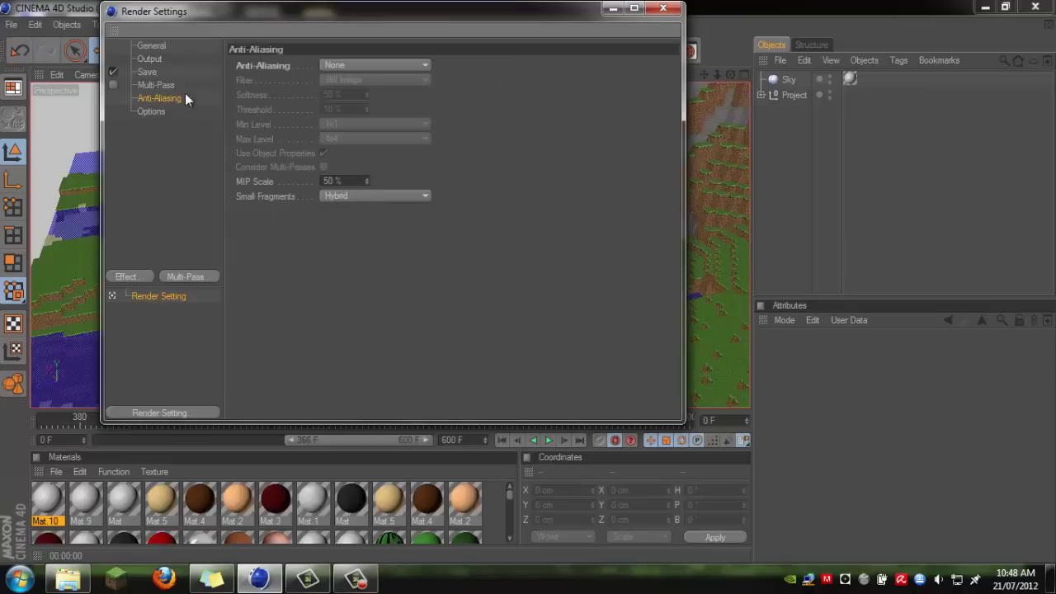
click(345, 73)
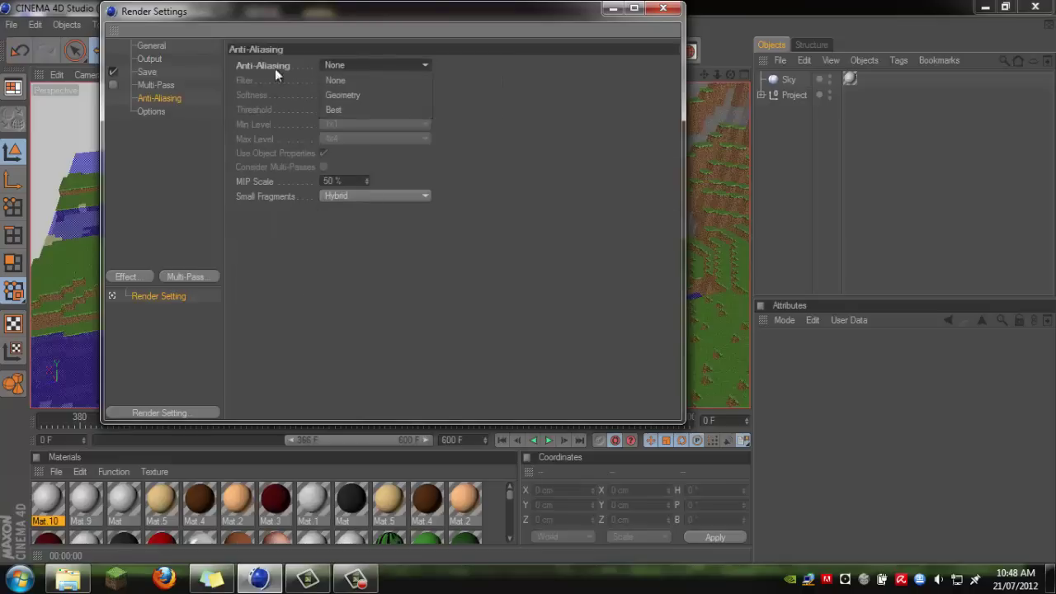
click(363, 66)
click(387, 65)
click(360, 107)
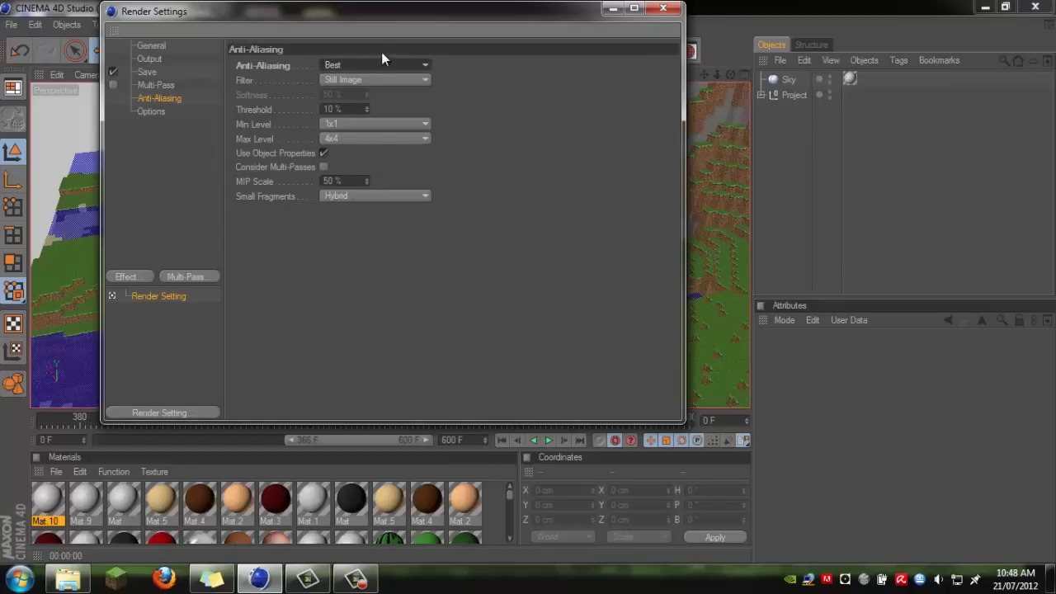
Step: Try the Animation filter for anti-aliasing and return the filter to Still Image
click(364, 80)
click(354, 108)
click(363, 79)
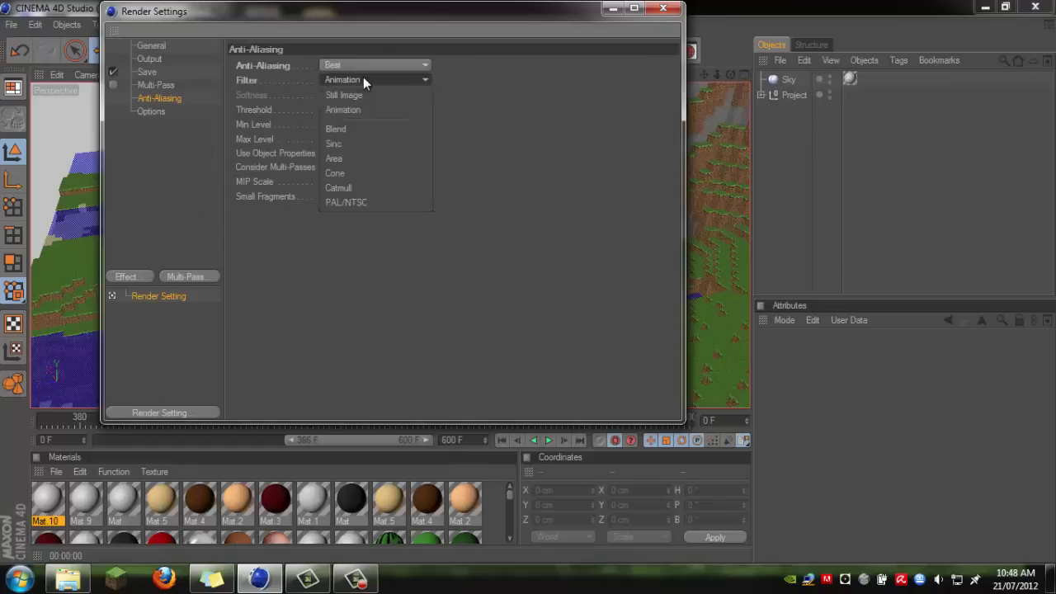
click(350, 94)
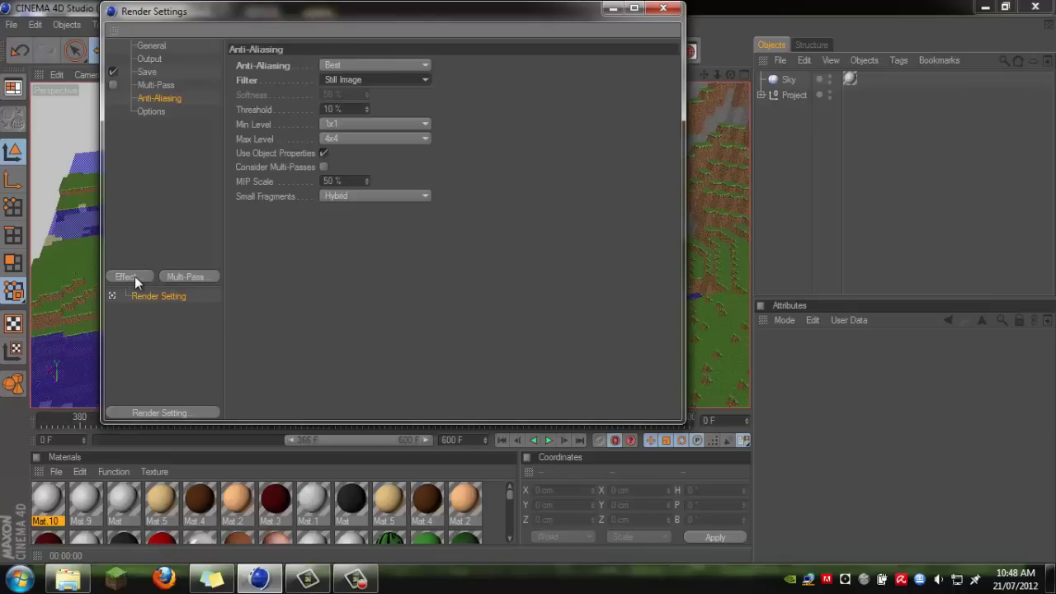
Step: Close the render settings and render the active view to check the image quality, dismissing the missing-texture dialog
click(663, 8)
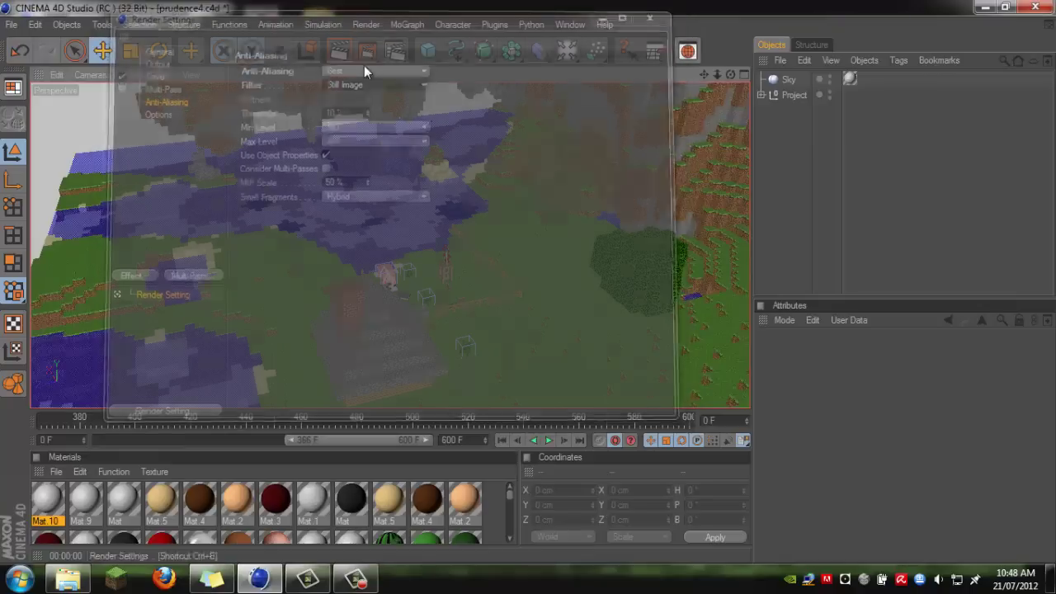
click(339, 51)
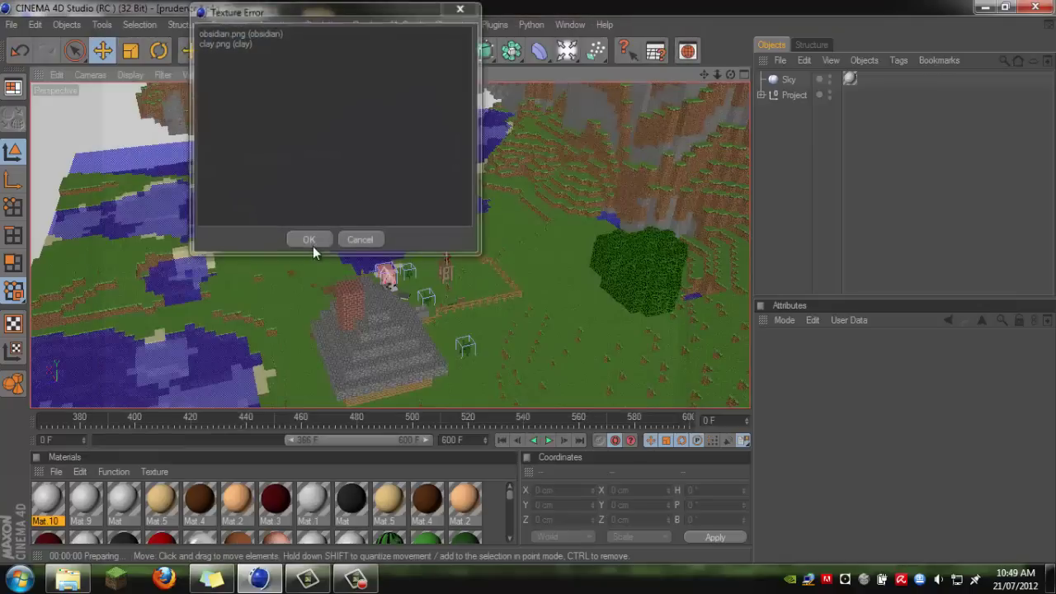
click(313, 239)
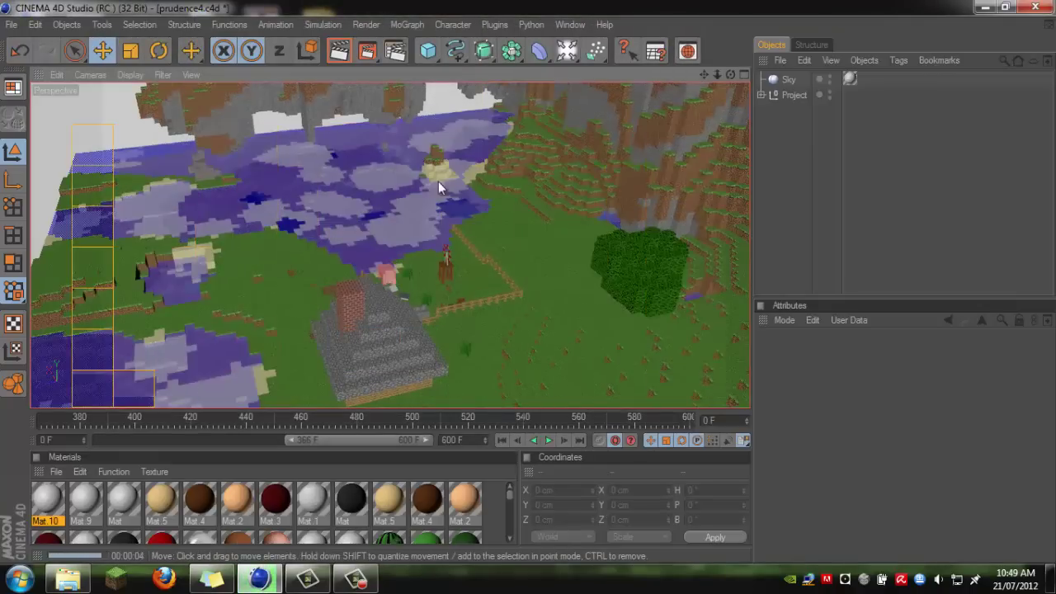
click(850, 181)
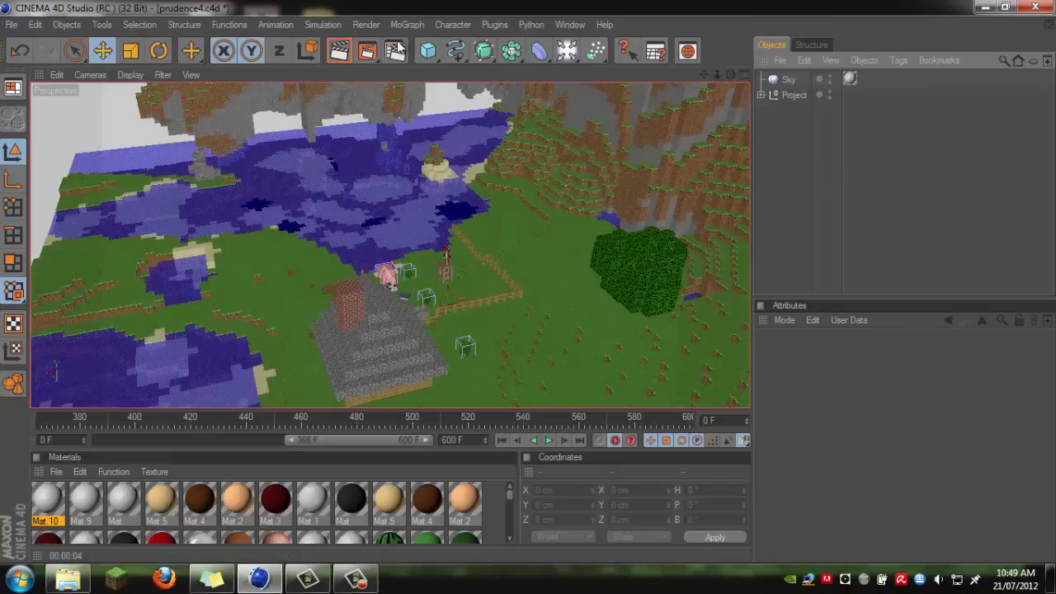
Step: Add the Ambient Occlusion effect to the render settings and render the active view to check it, dismissing the missing-texture dialog
click(397, 53)
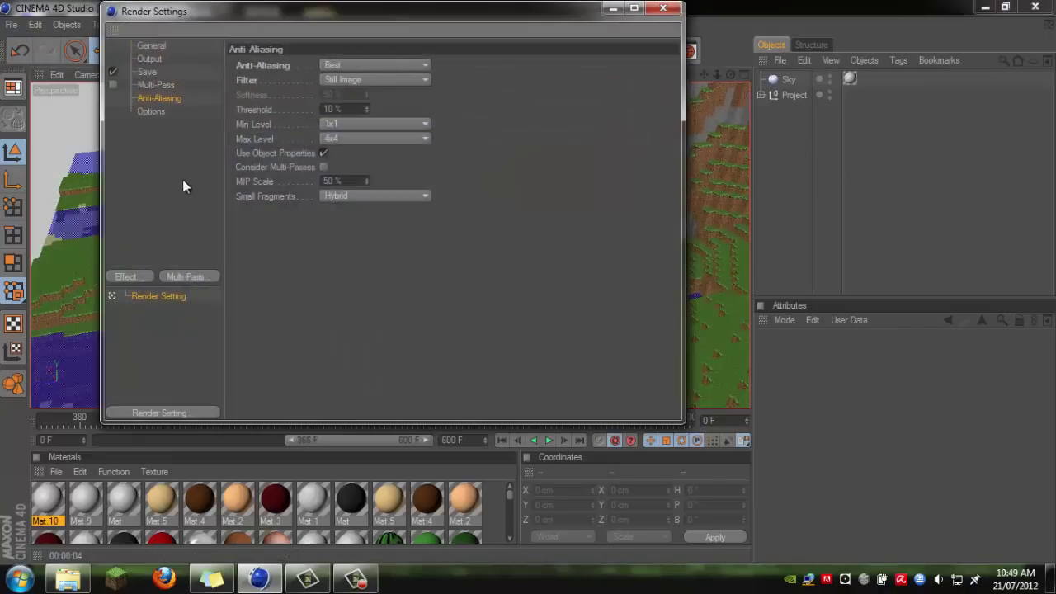
click(663, 8)
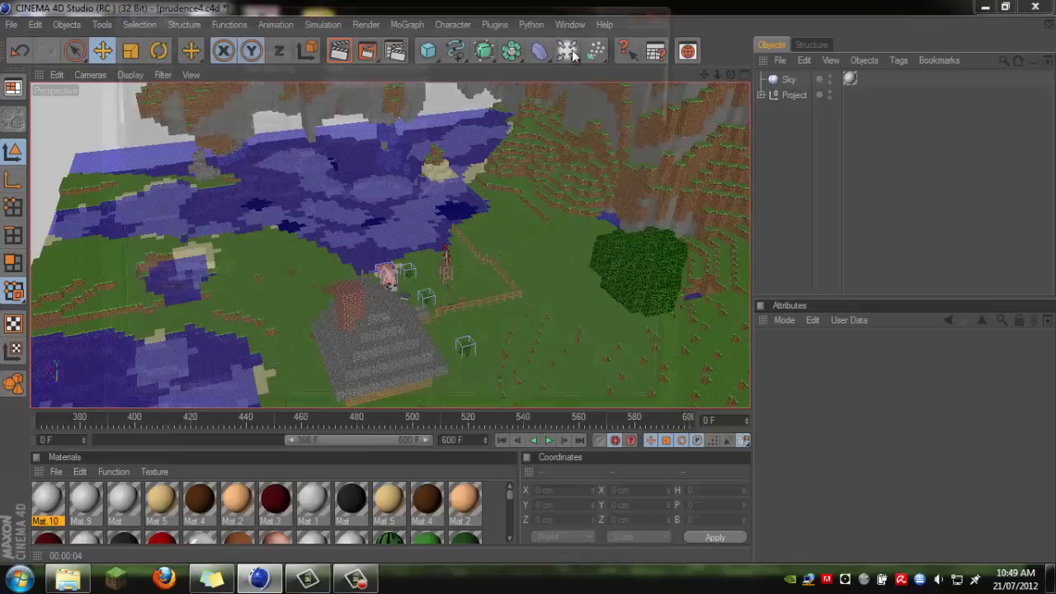
click(396, 53)
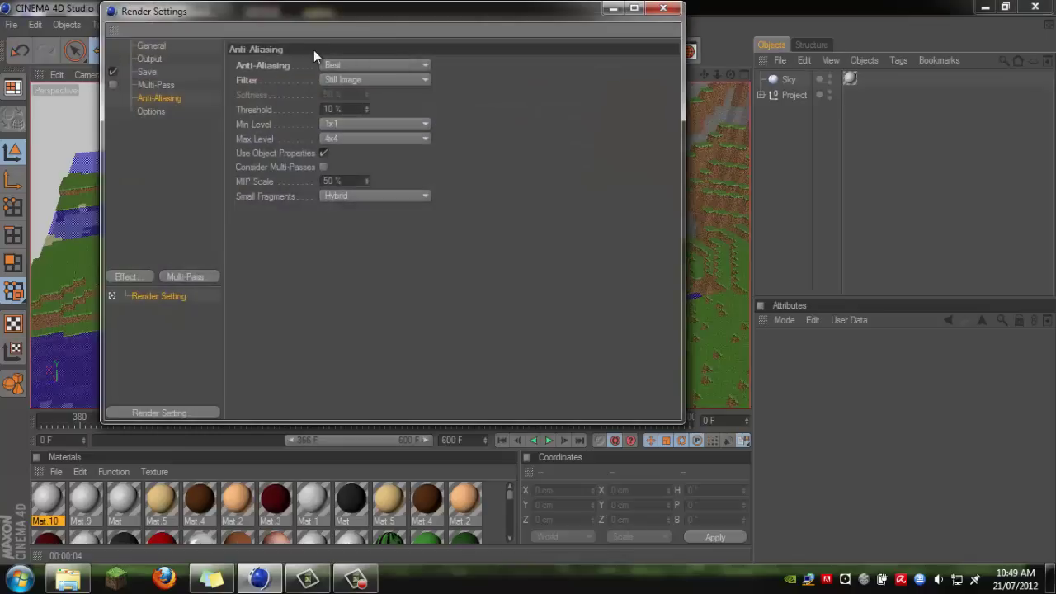
click(126, 279)
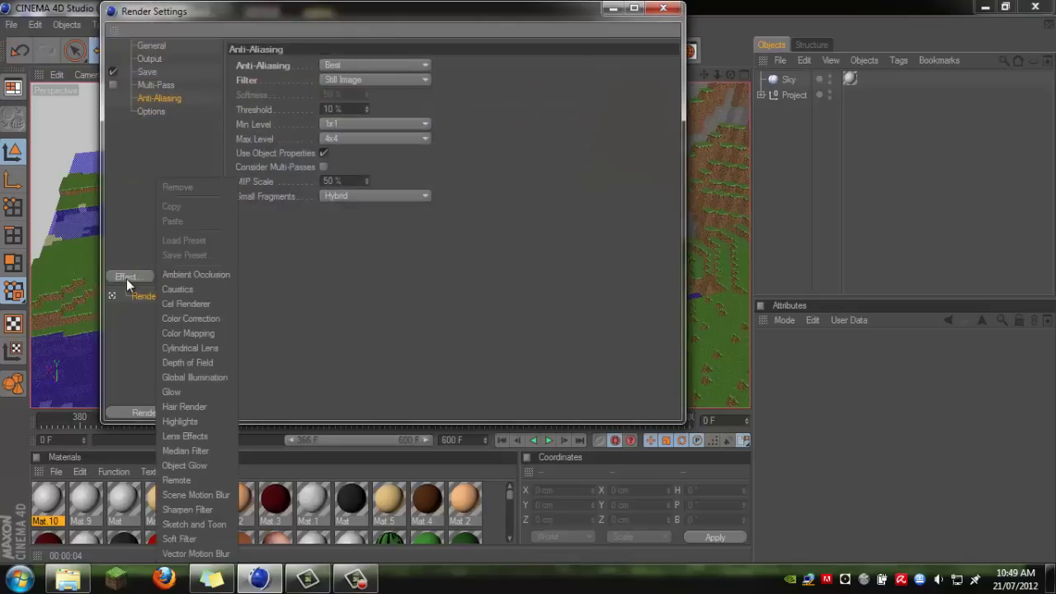
click(183, 273)
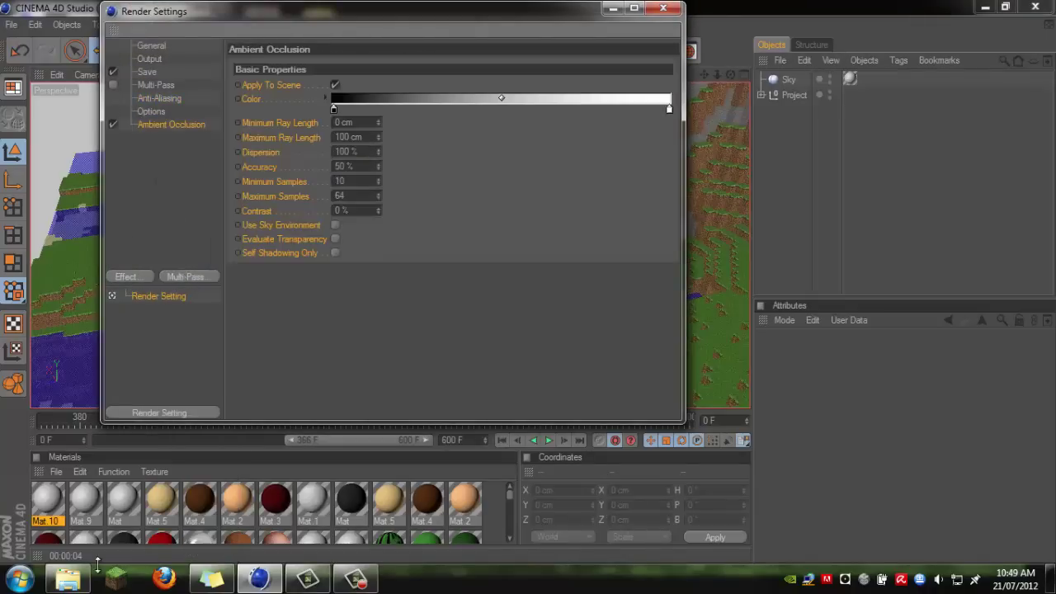
click(670, 11)
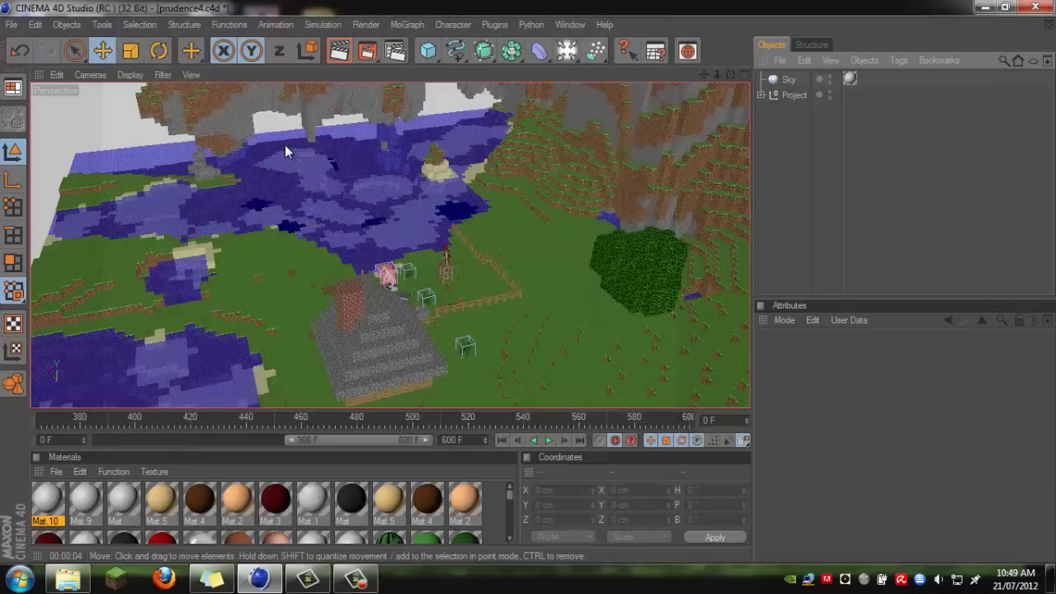
click(337, 51)
click(322, 237)
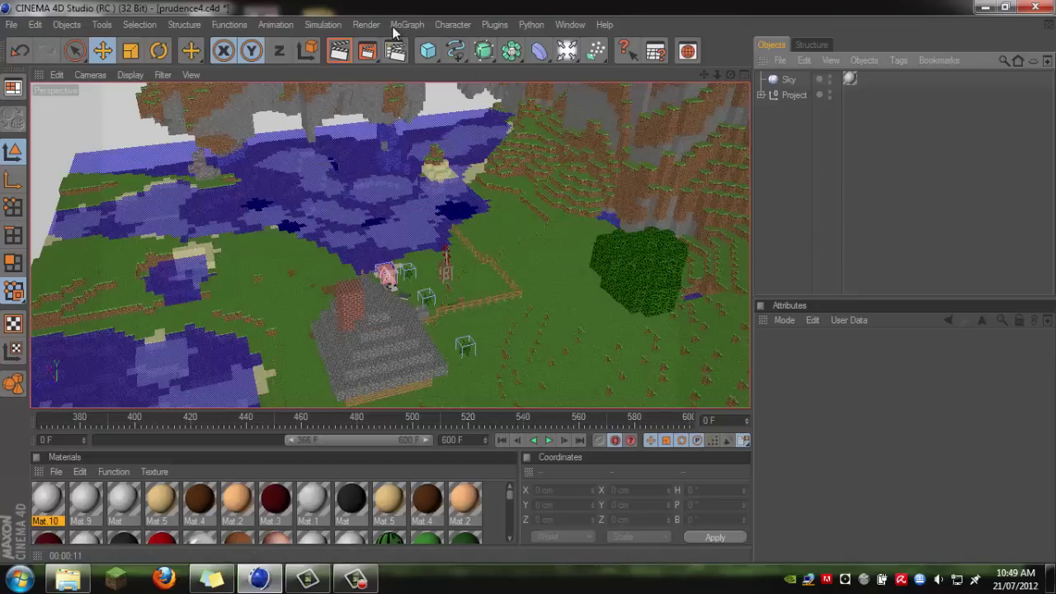
Step: Add the Global Illumination effect to the render settings and render the active view to check the lighting
click(395, 52)
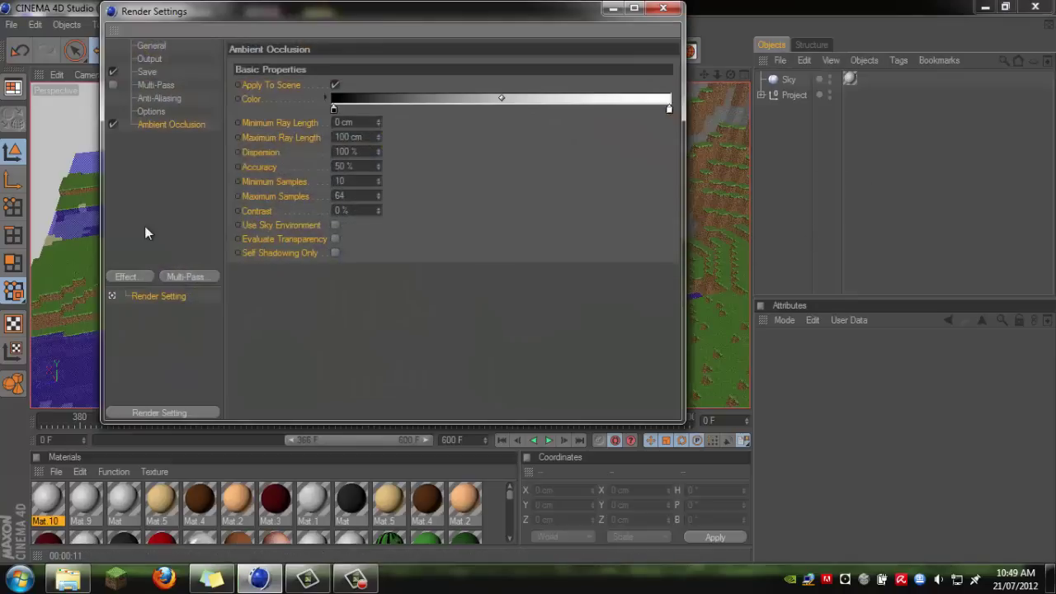
click(140, 277)
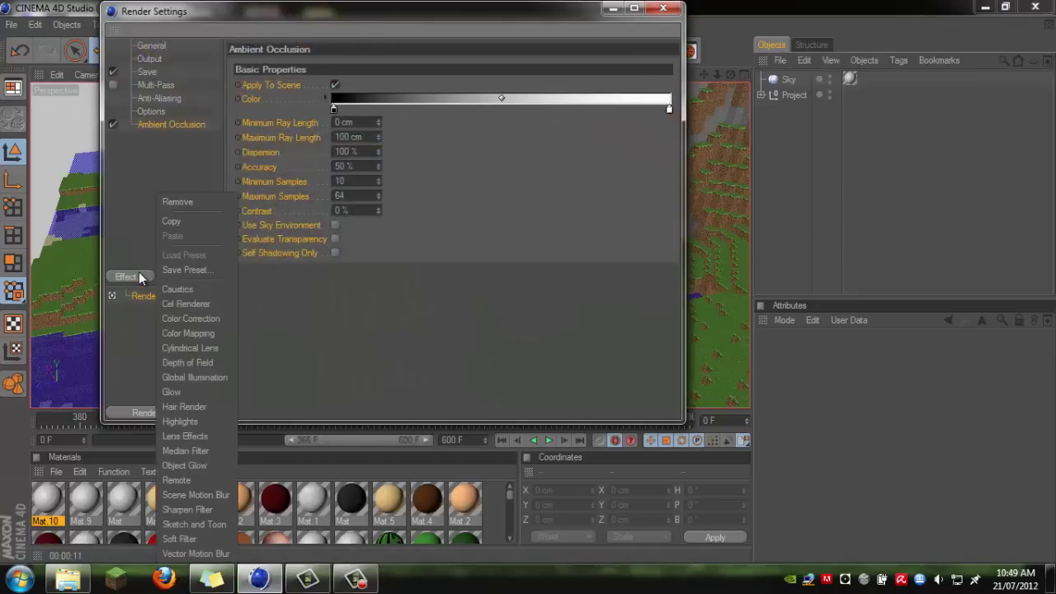
click(213, 380)
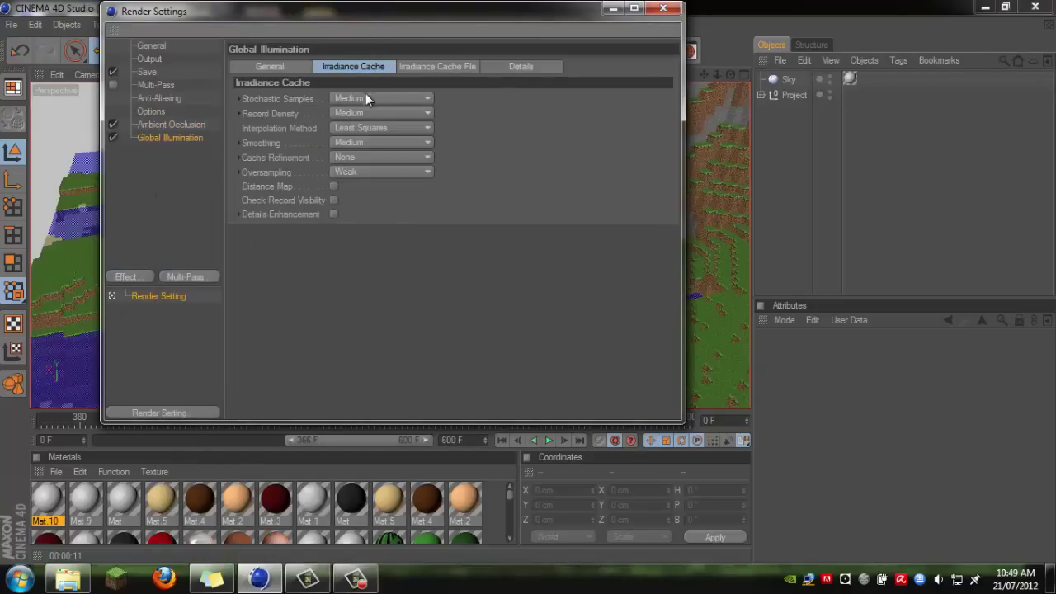
click(662, 8)
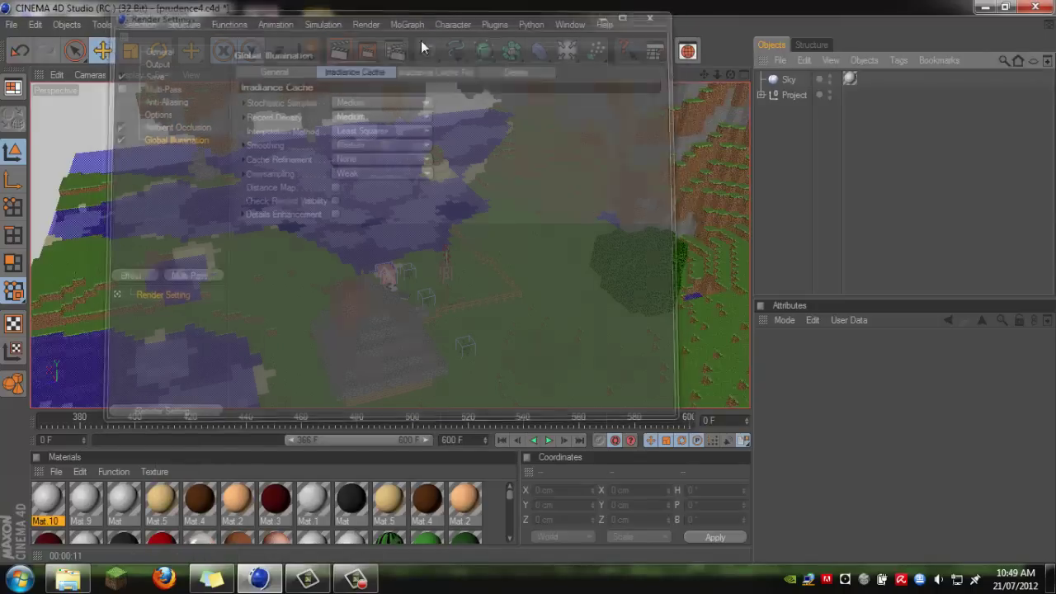
click(332, 52)
click(310, 243)
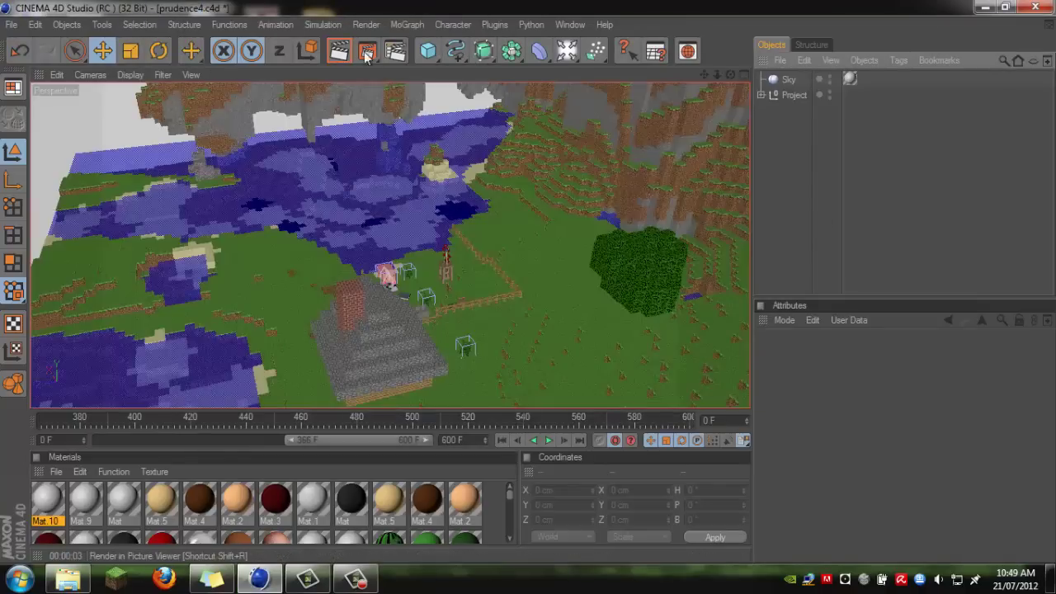
Step: Set Global Illumination's Stochastic Samples and Record Density to Low in the Irradiance Cache and render the scene to check it
click(395, 51)
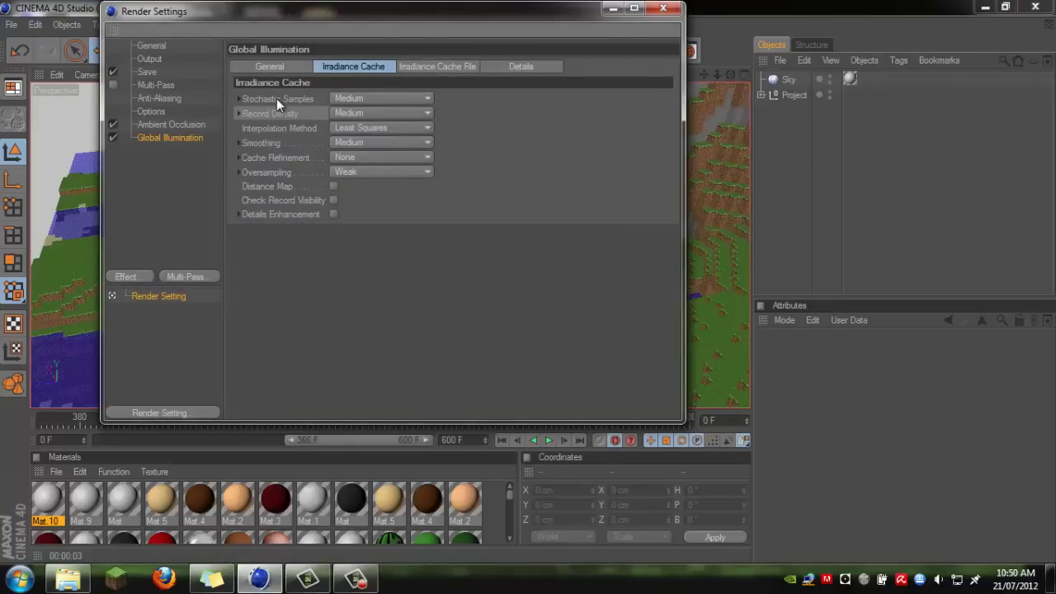
click(355, 99)
click(357, 146)
click(357, 116)
click(358, 156)
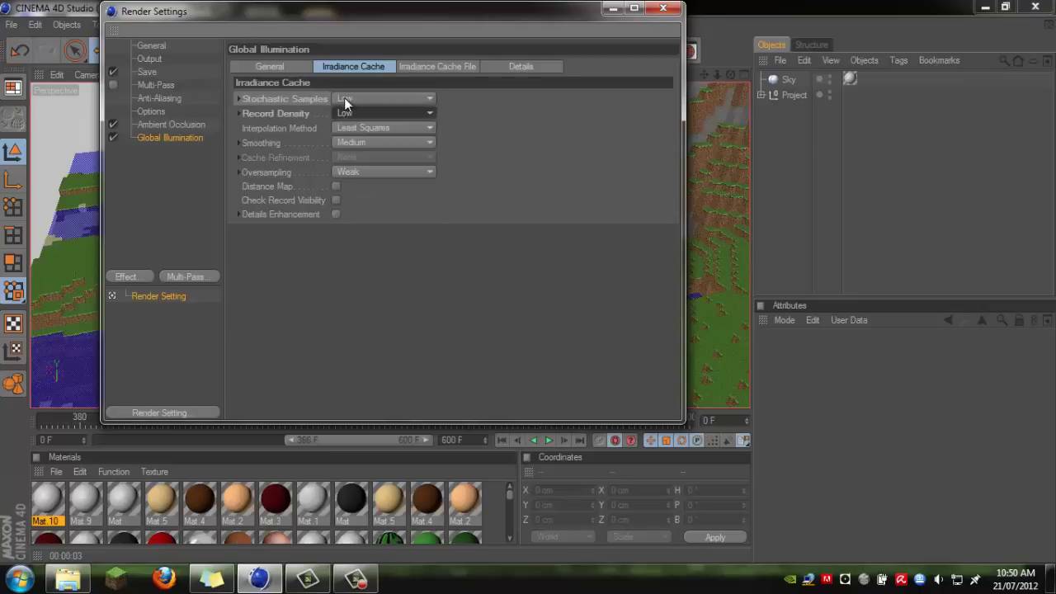
click(667, 8)
click(370, 53)
click(312, 240)
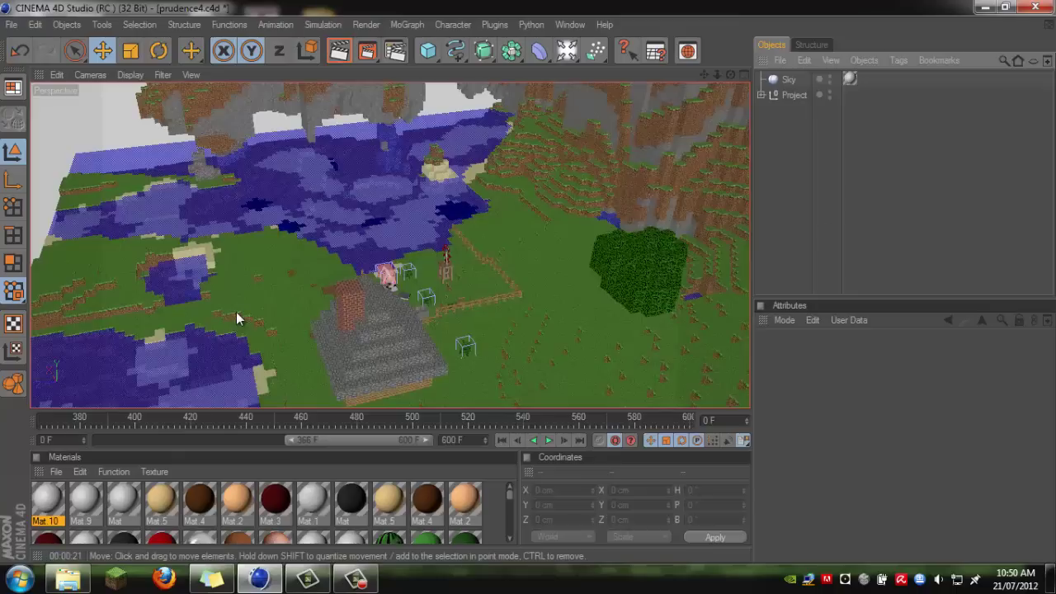
Step: Add the Lens Effects and Object Glow effects to the render settings and close them
key(ctrl+b)
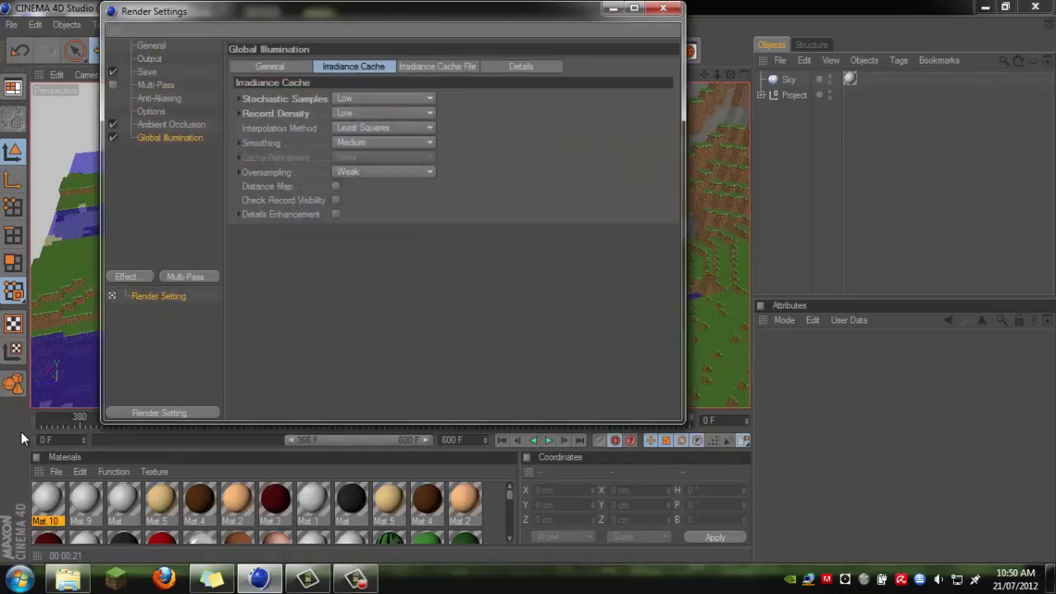
click(144, 277)
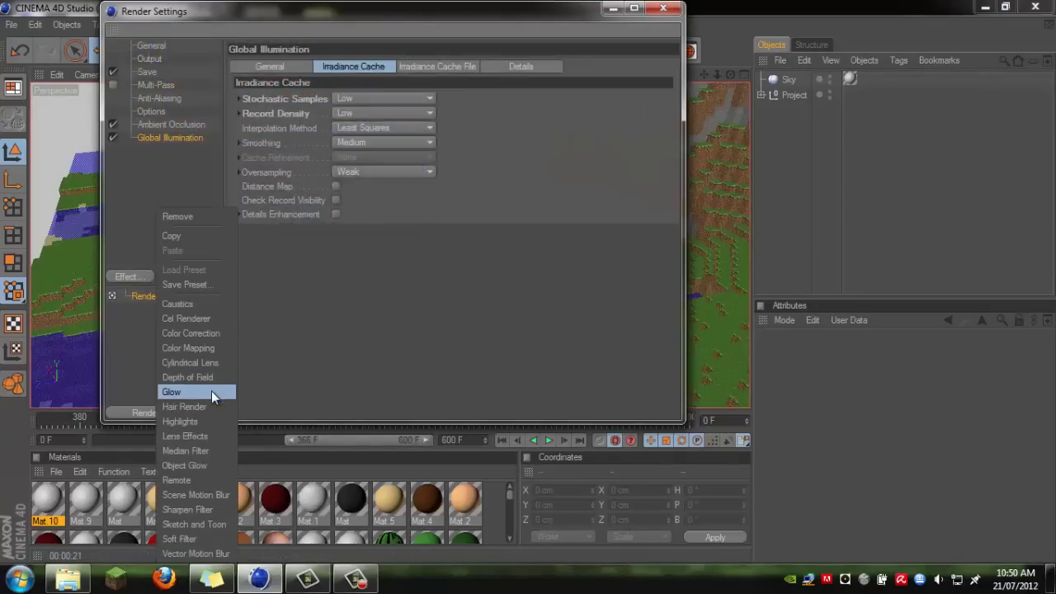
click(212, 437)
click(132, 275)
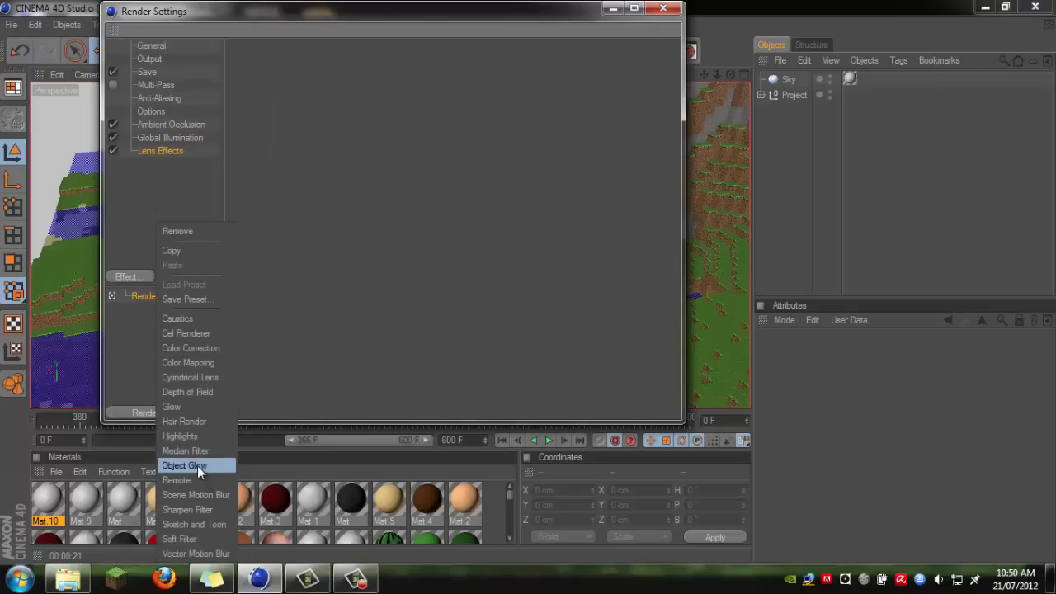
click(197, 465)
click(664, 8)
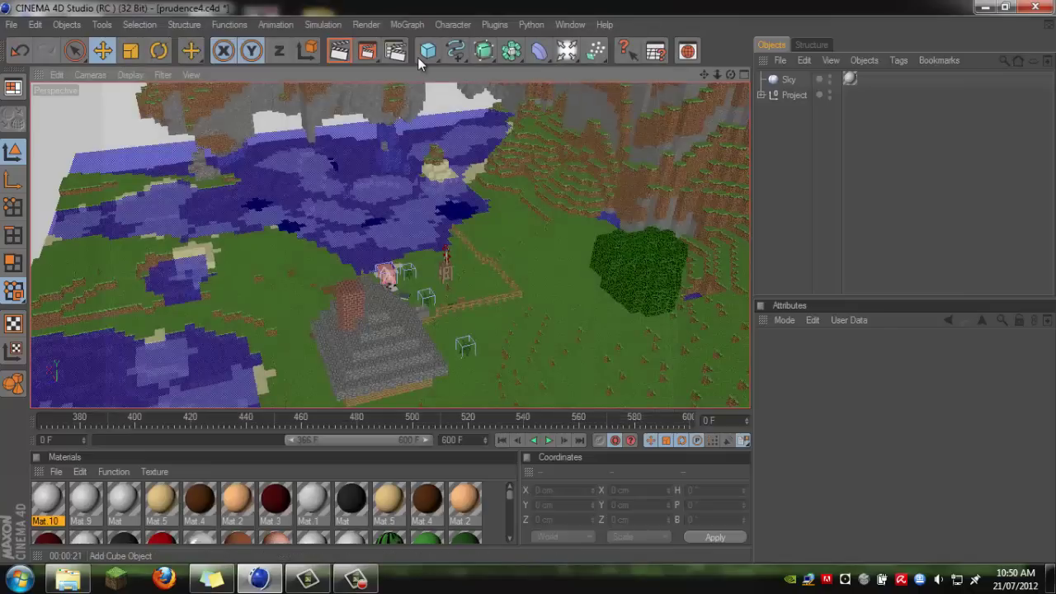
Step: Add a Light object to the scene and check its position relative to the Minecraft terrain
scroll(454, 156, down, 10)
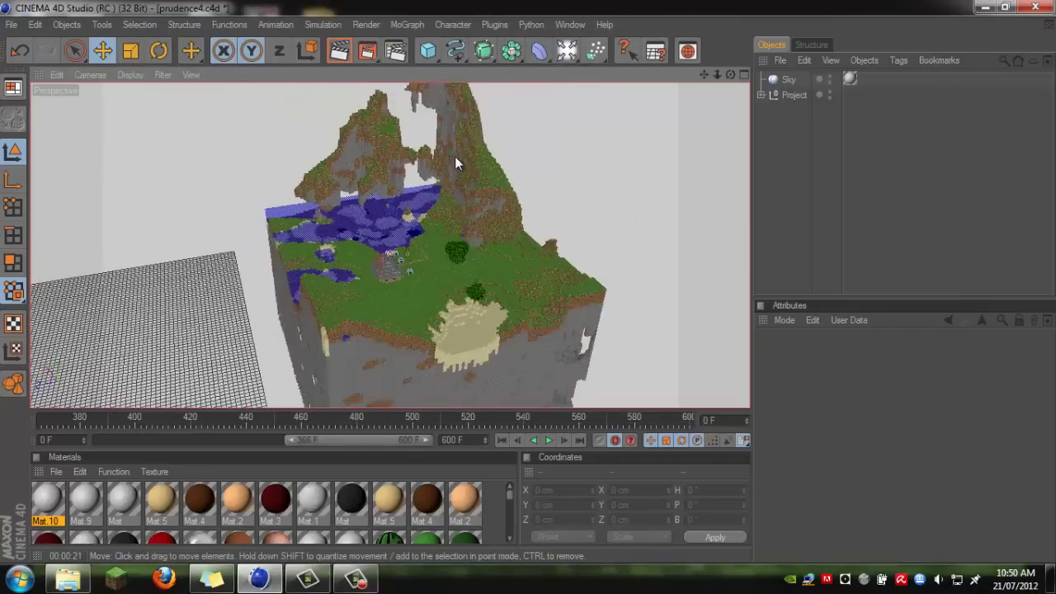
scroll(455, 156, up, 10)
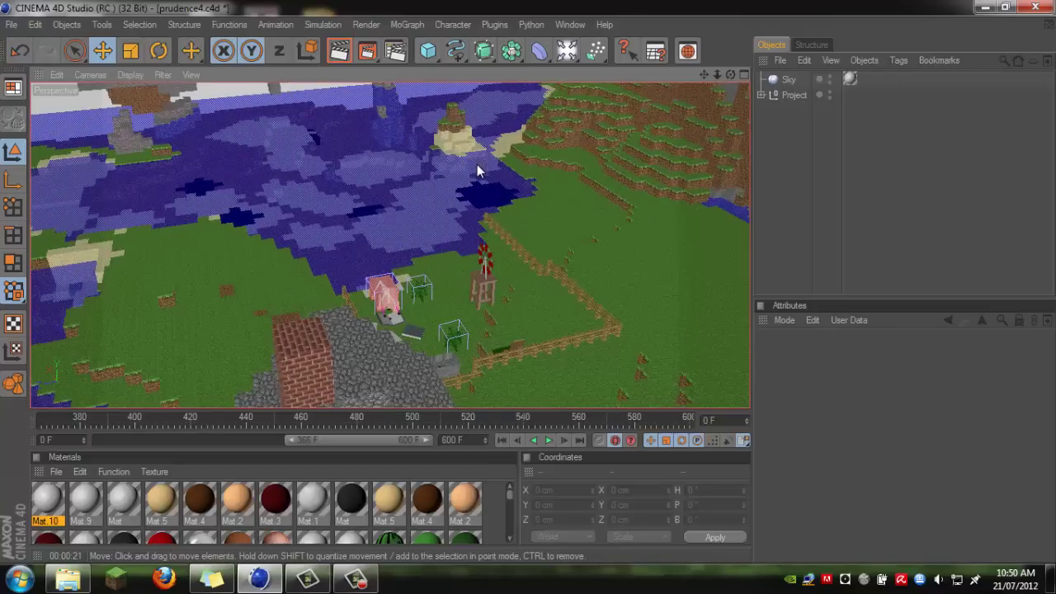
scroll(477, 164, down, 8)
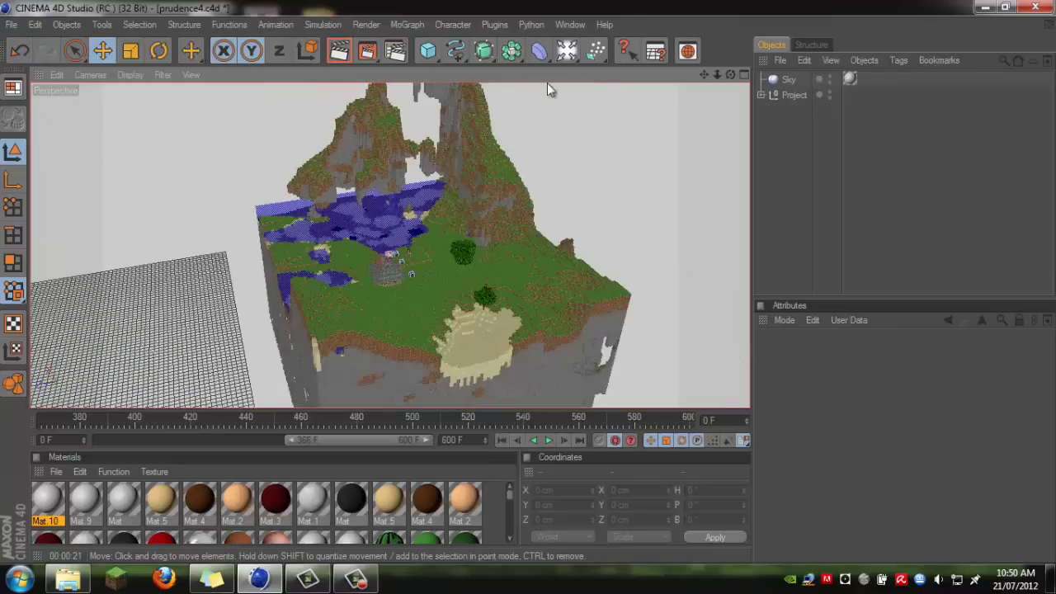
click(568, 51)
click(590, 65)
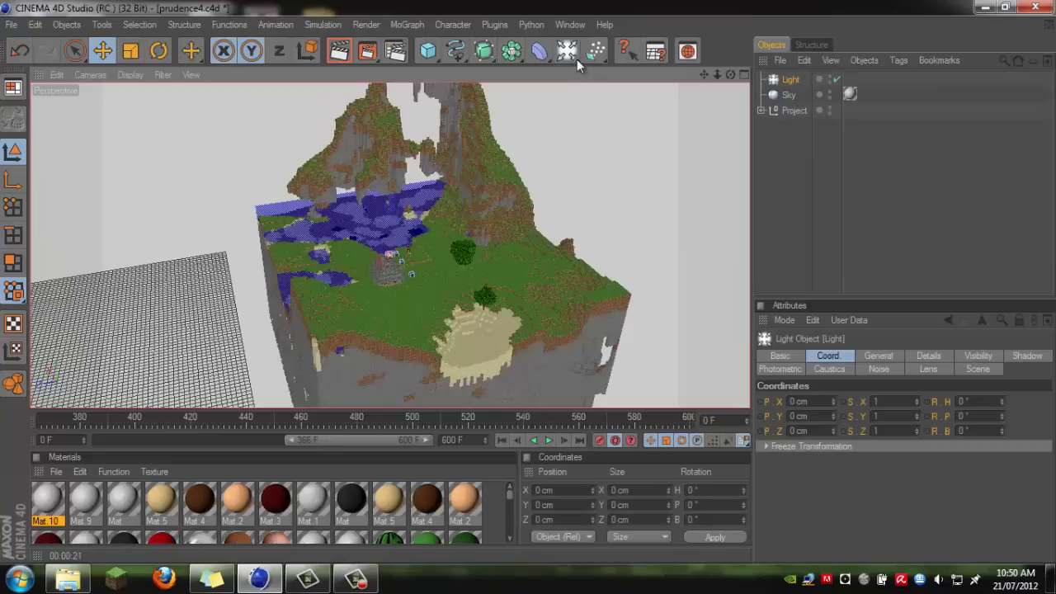
click(772, 78)
key(Delete)
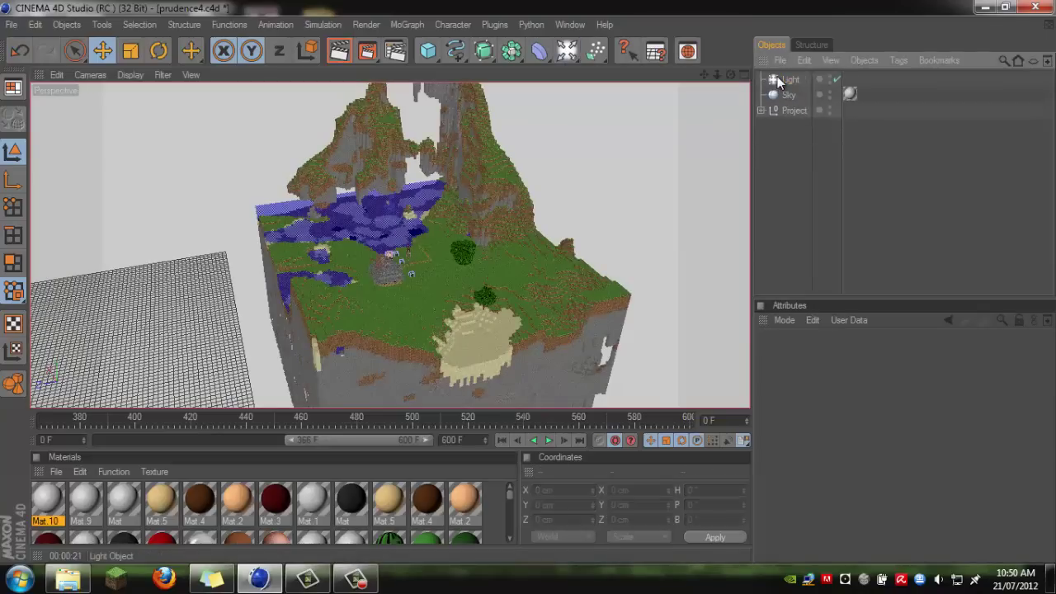
click(778, 81)
scroll(506, 209, down, 3)
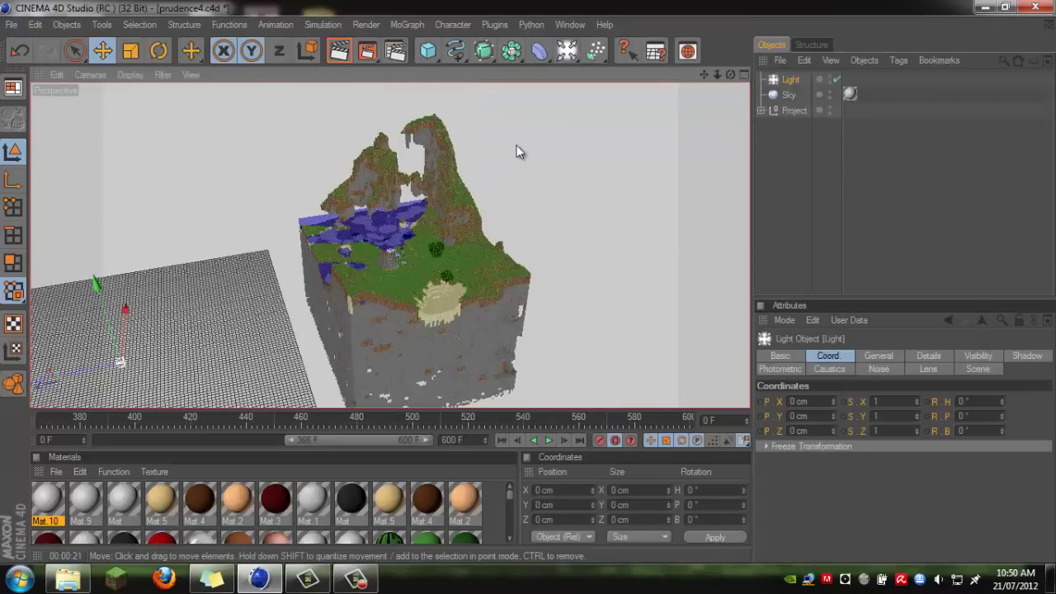
scroll(569, 152, down, 1)
click(816, 170)
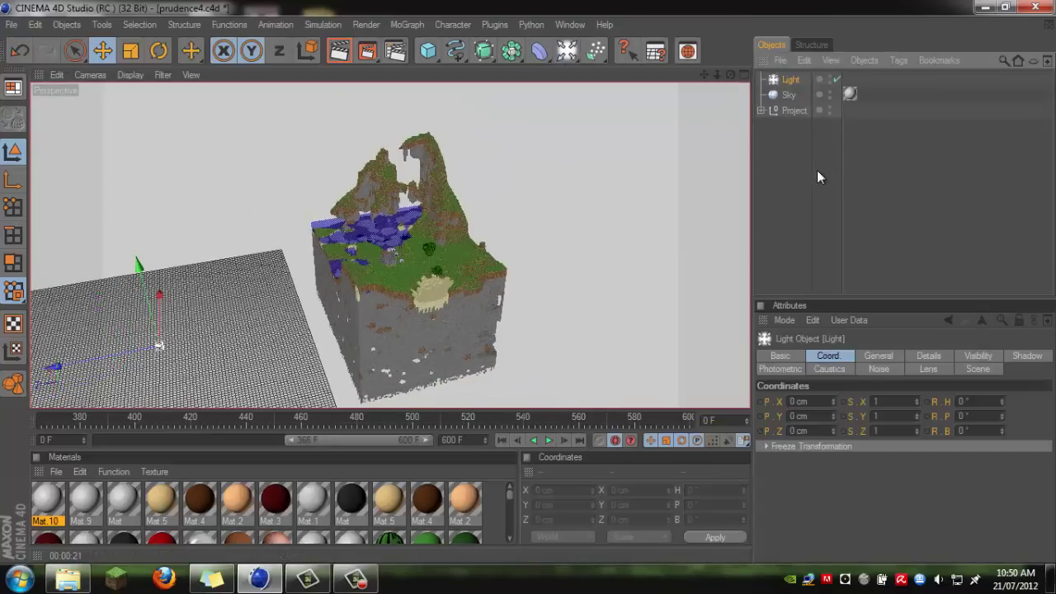
Step: Add a Plane object and set its pitch rotation to 90° so that it stands upright
click(428, 55)
click(537, 95)
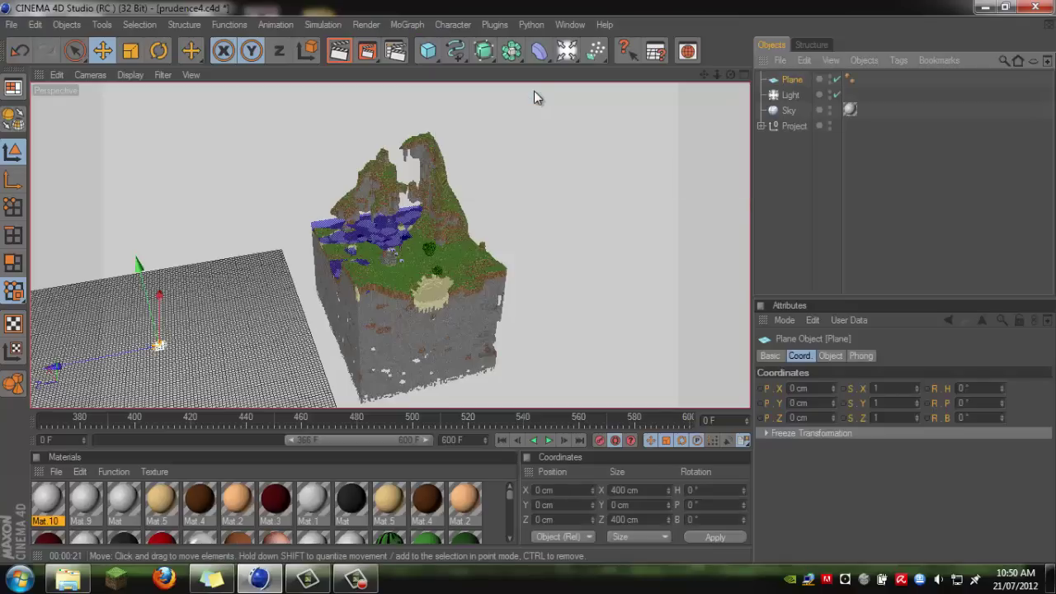
click(978, 403)
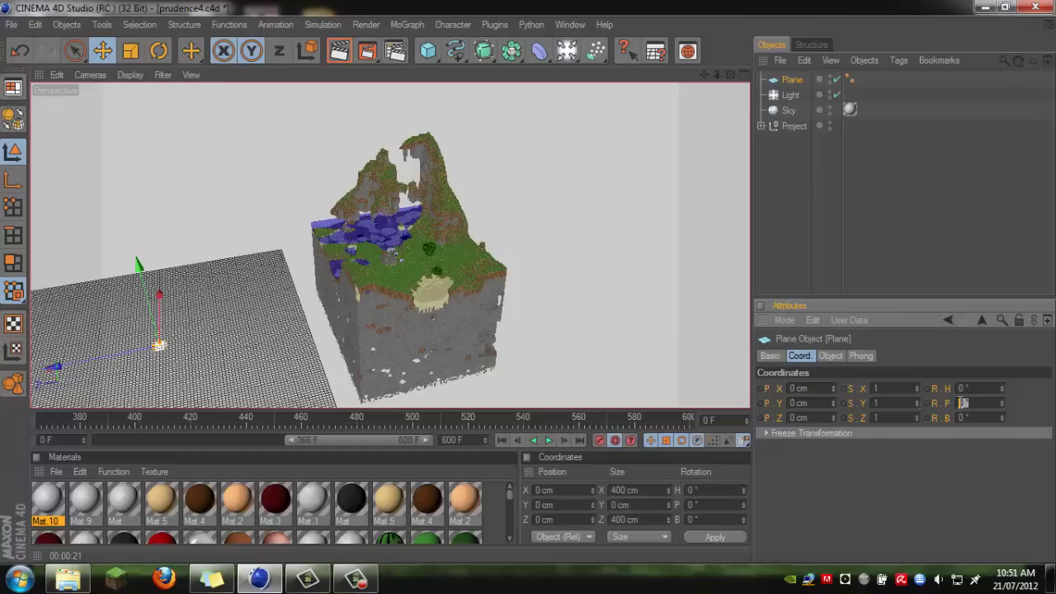
text(90)
key(Return)
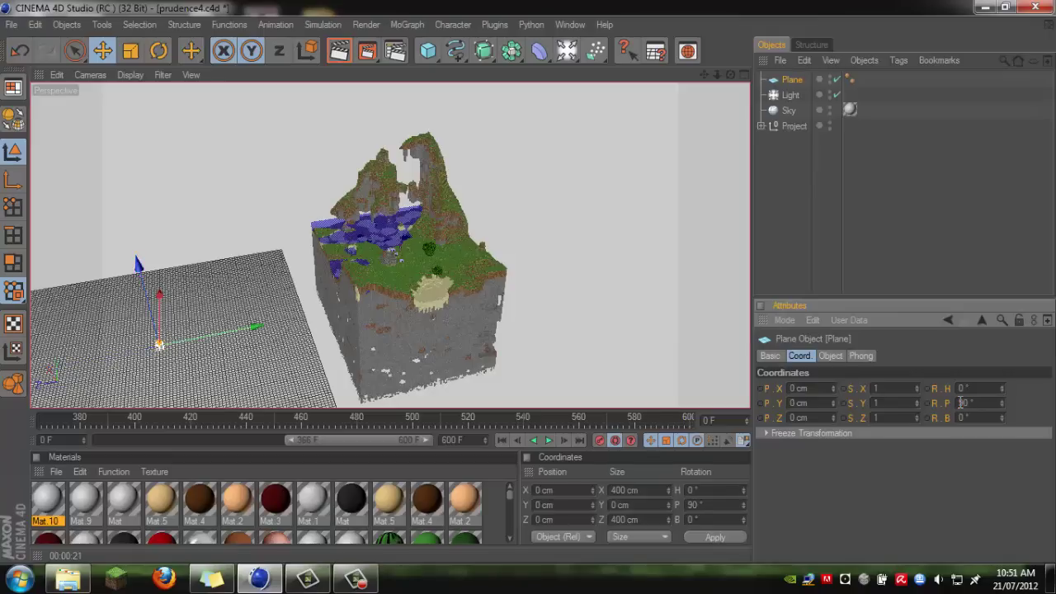
Step: Set the plane's X, Y and Z scale to 50 and deselect it
scroll(264, 276, up, 1)
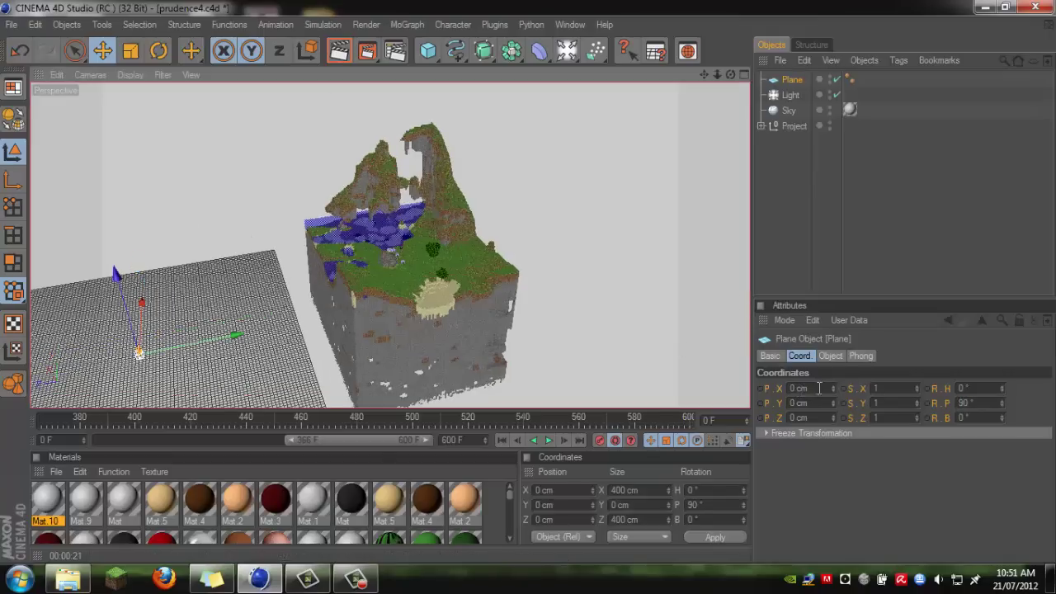
double_click(877, 388)
text(50)
key(Return)
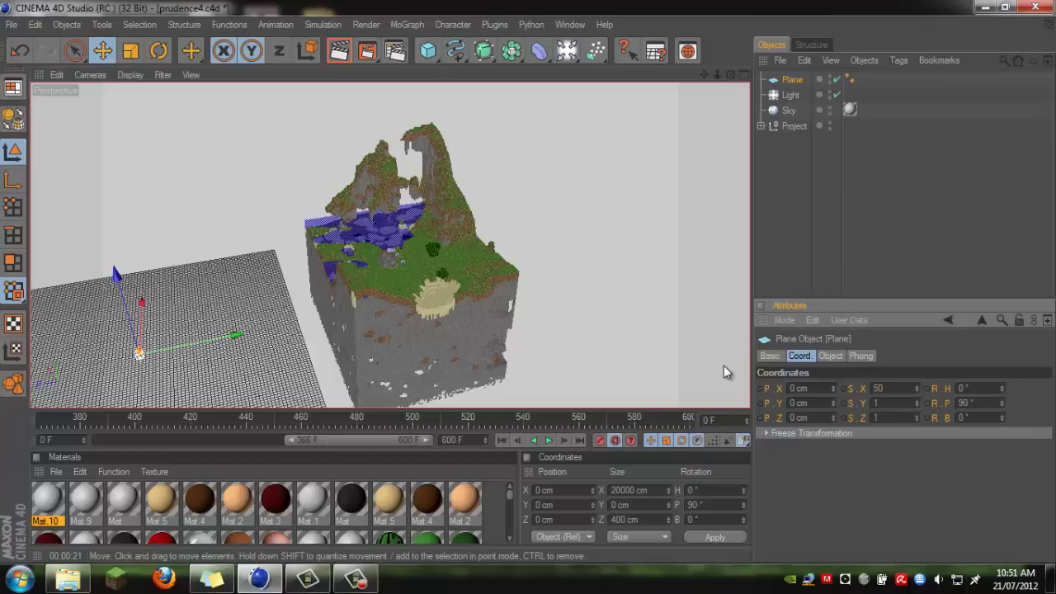
key(Tab)
text(50)
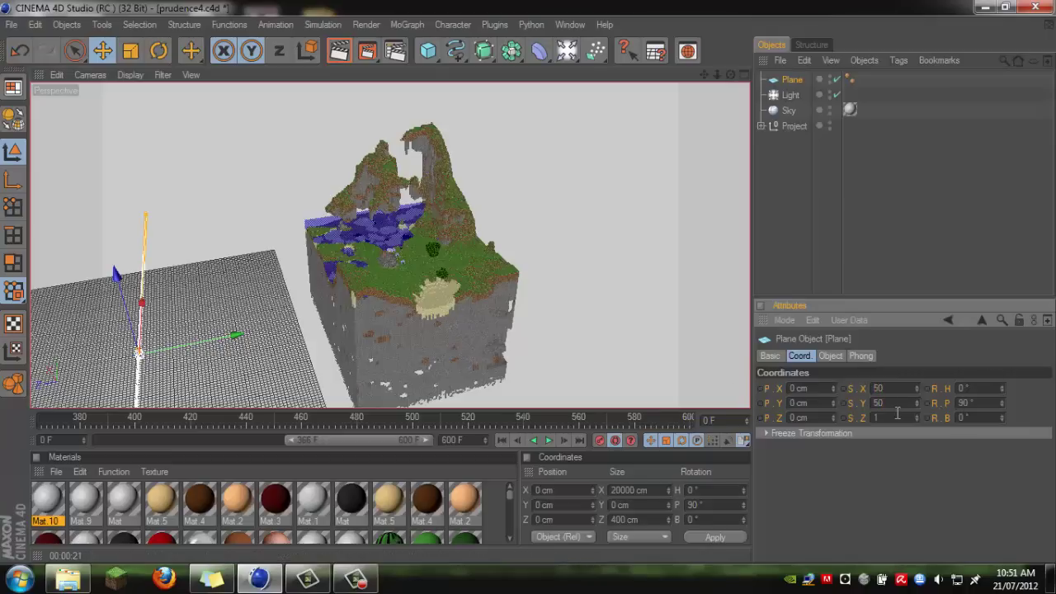
key(Tab)
key(Return)
click(795, 239)
Step: Set the Light object's shadow type to Area and deselect it
alt+drag(228, 224, 150, 195)
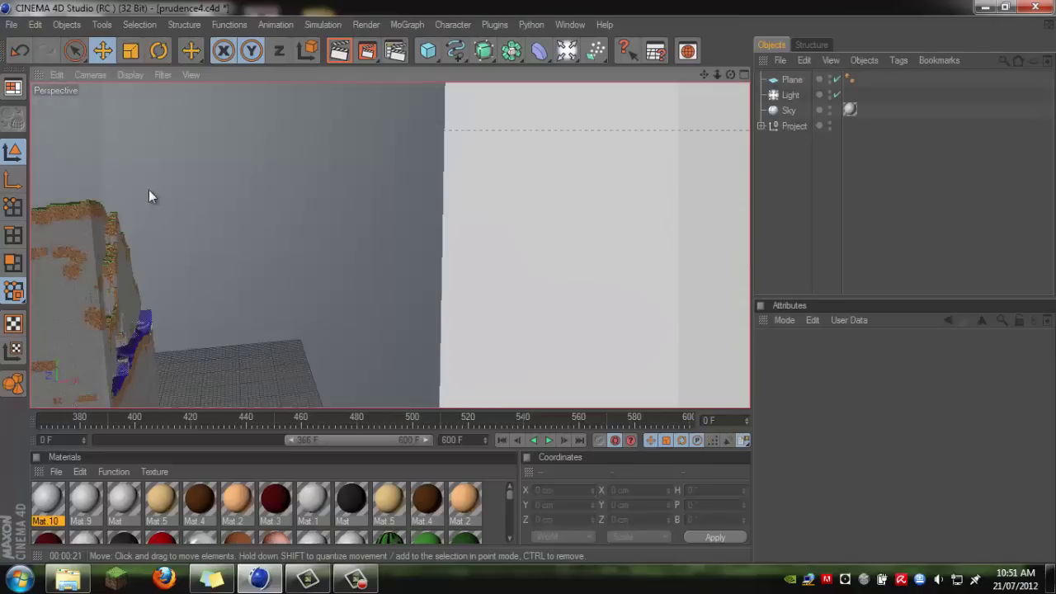
alt+drag(533, 290, 379, 158)
click(380, 159)
scroll(382, 160, down, 6)
key(space)
alt+drag(490, 313, 693, 114)
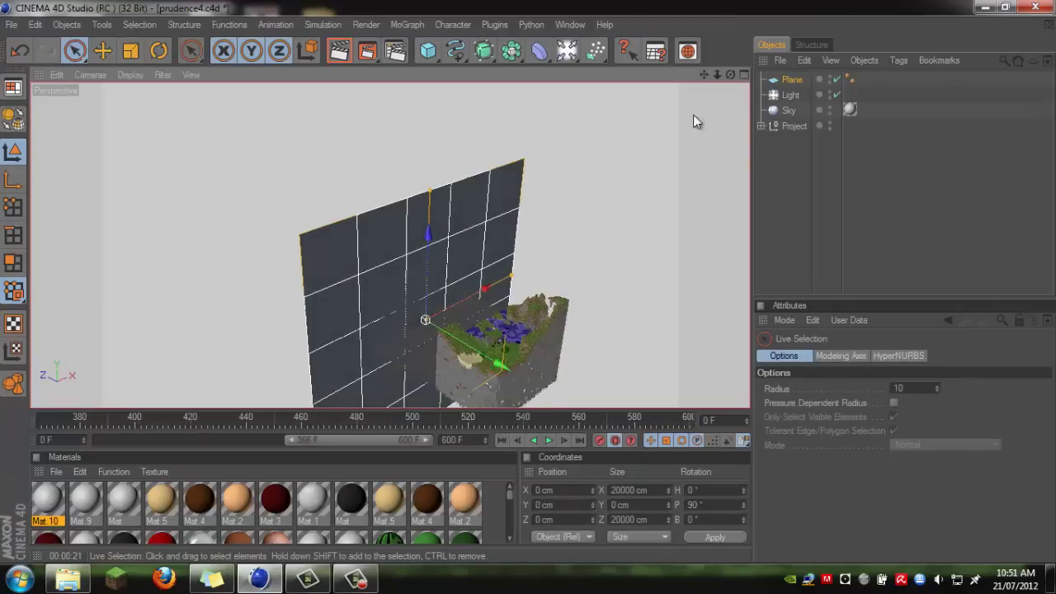
click(774, 97)
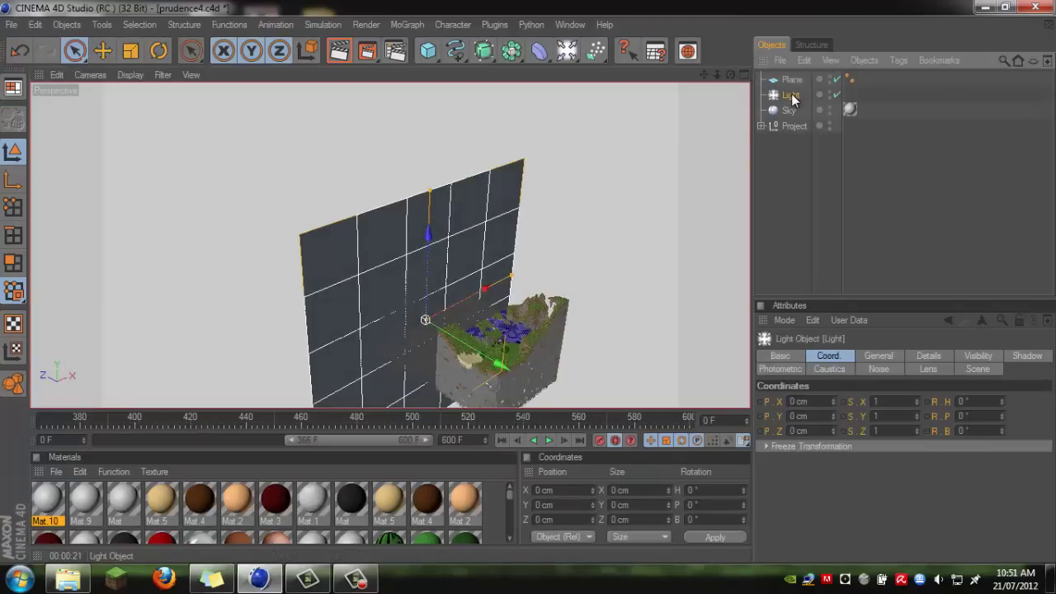
click(876, 356)
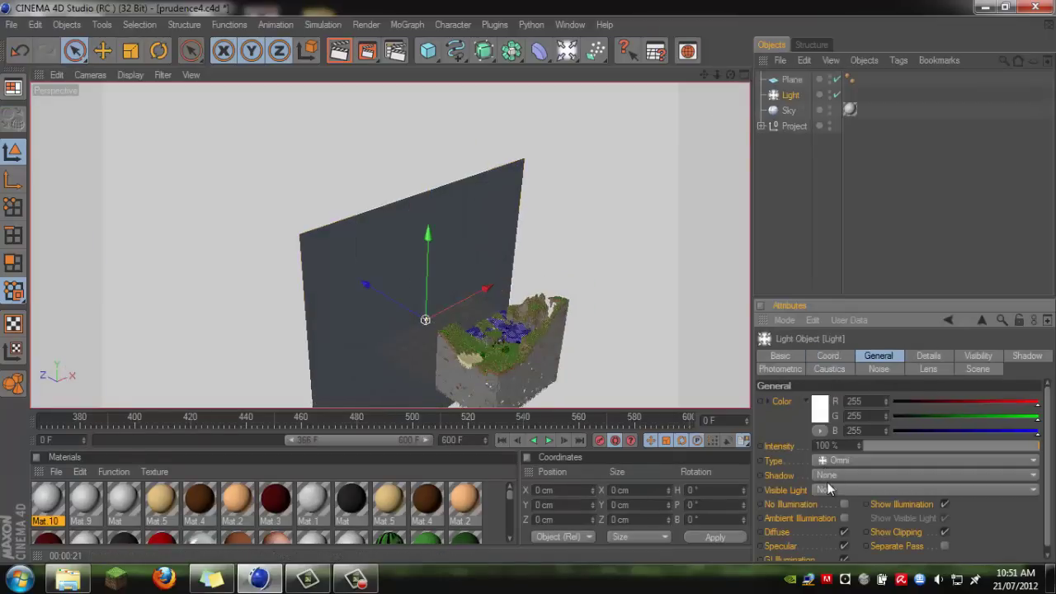
click(855, 476)
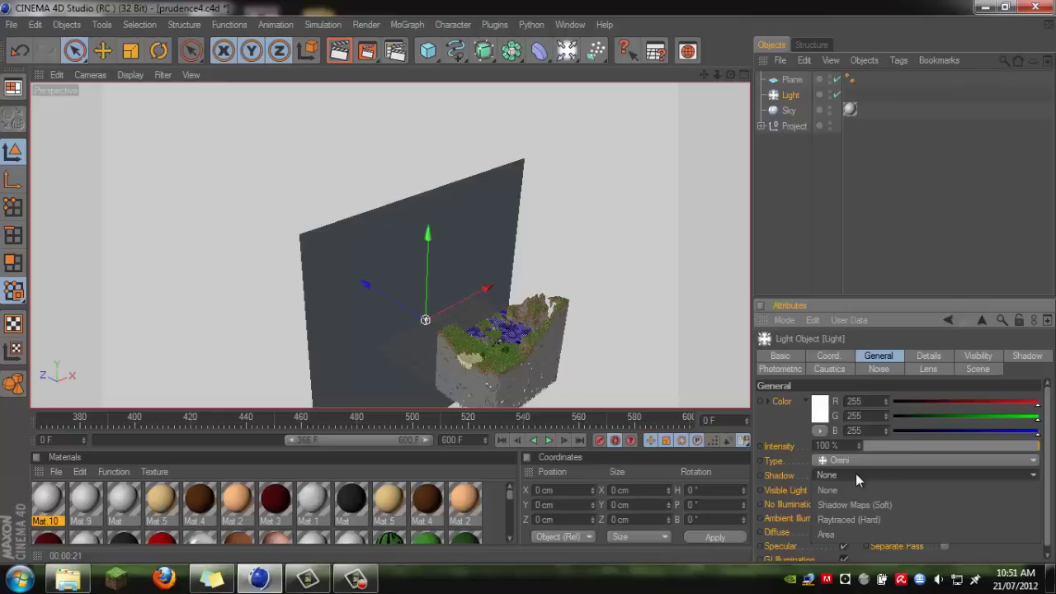
click(852, 536)
click(824, 161)
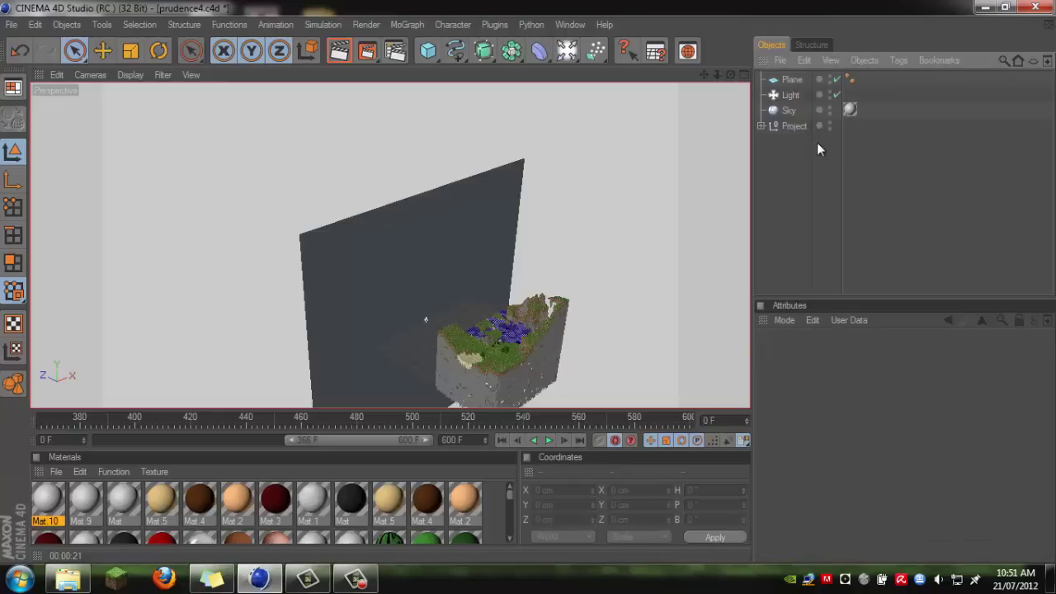
Step: Create a new material with Color and Specular disabled and only Luminance enabled at white
click(389, 216)
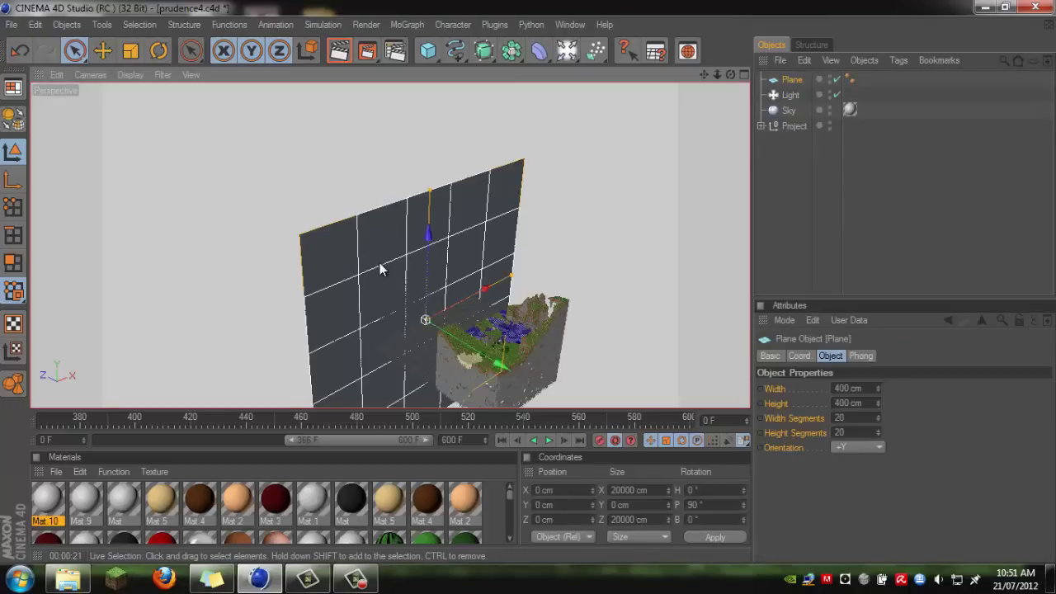
double_click(491, 499)
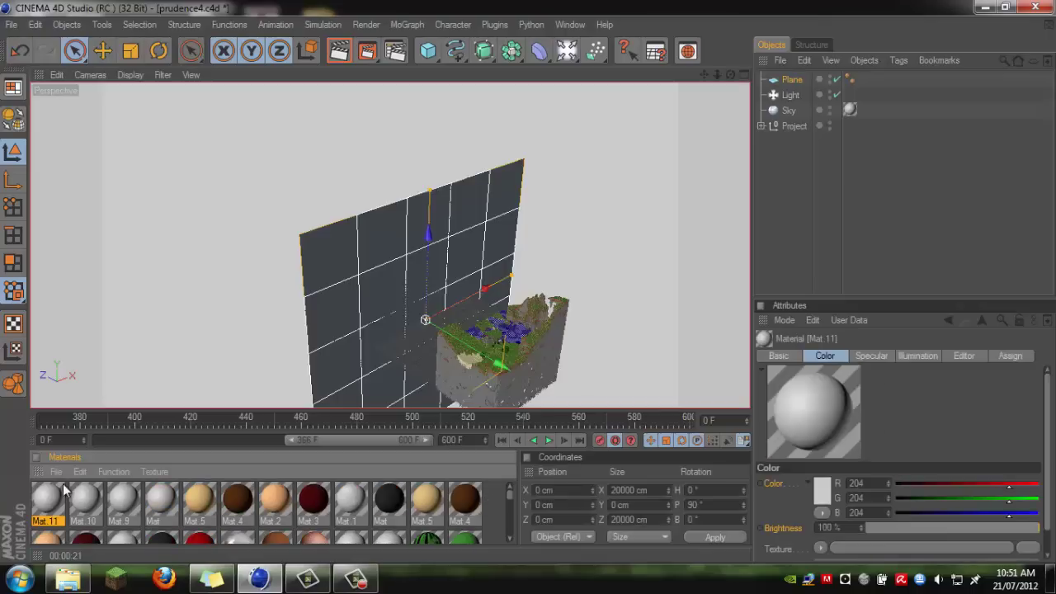
double_click(63, 500)
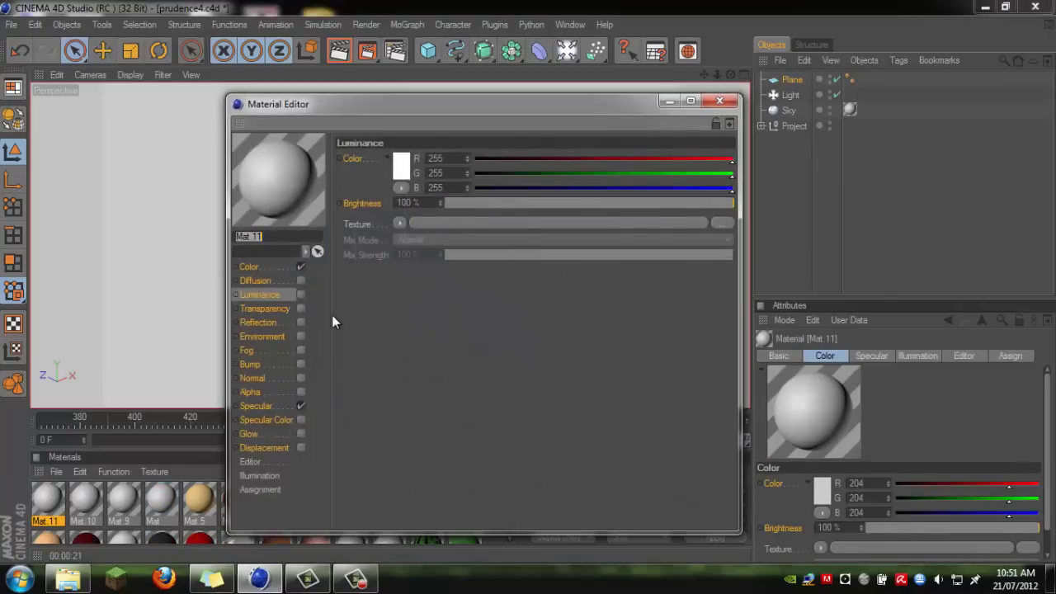
click(301, 267)
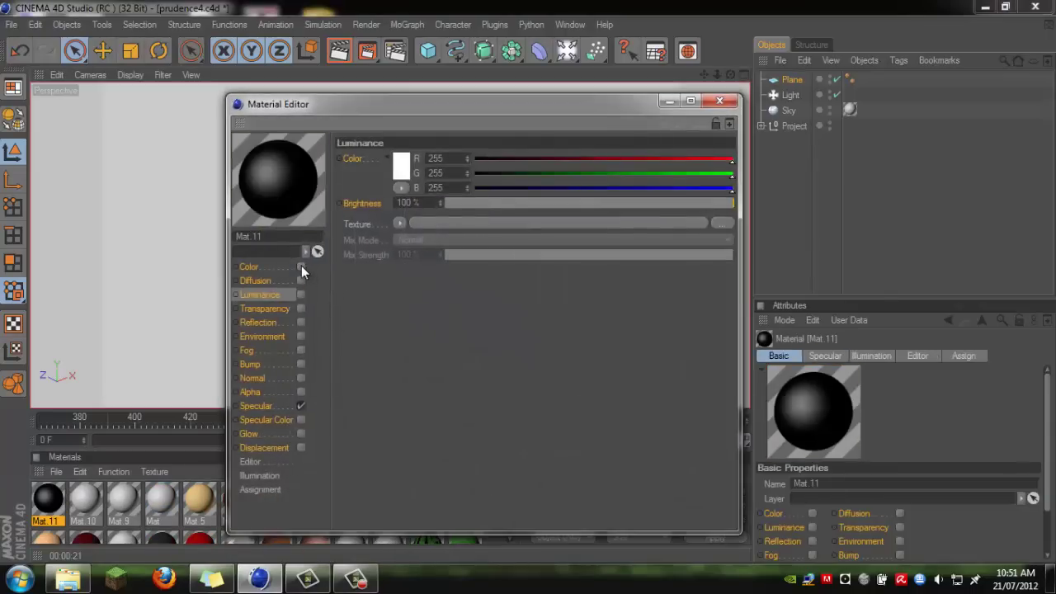
click(301, 406)
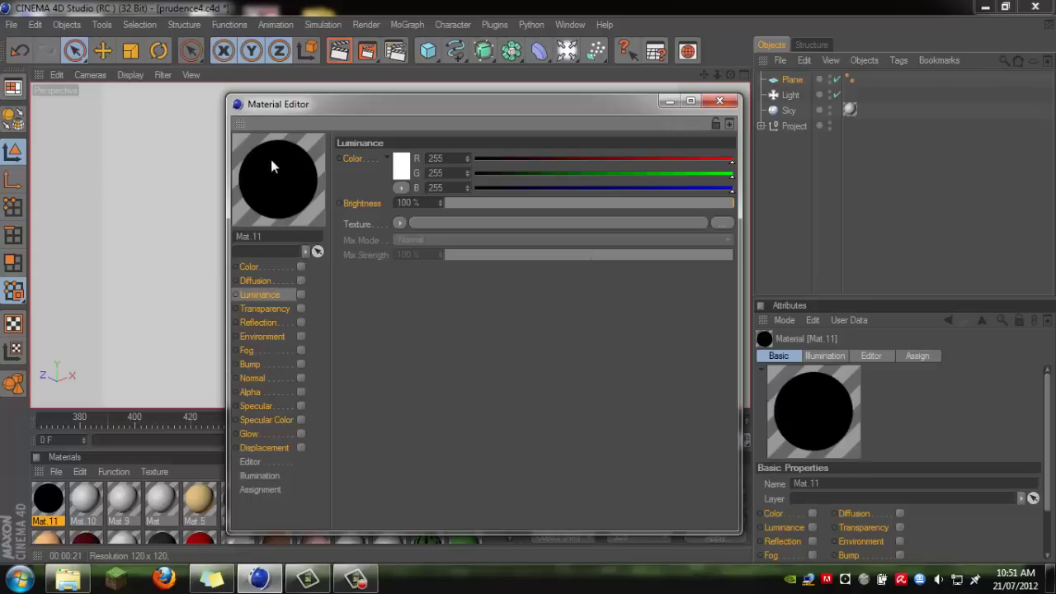
click(300, 295)
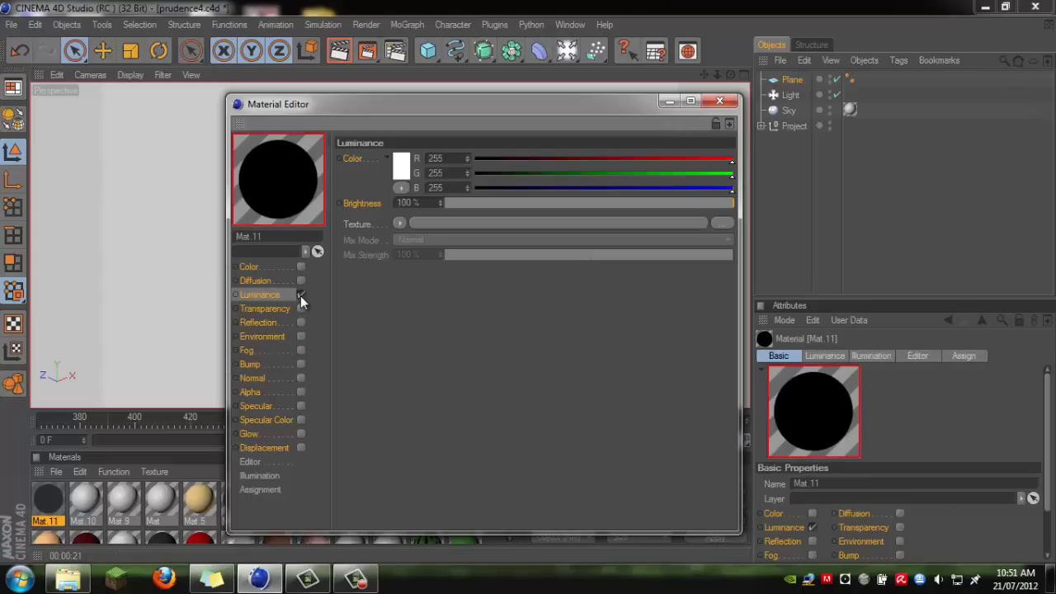
click(719, 101)
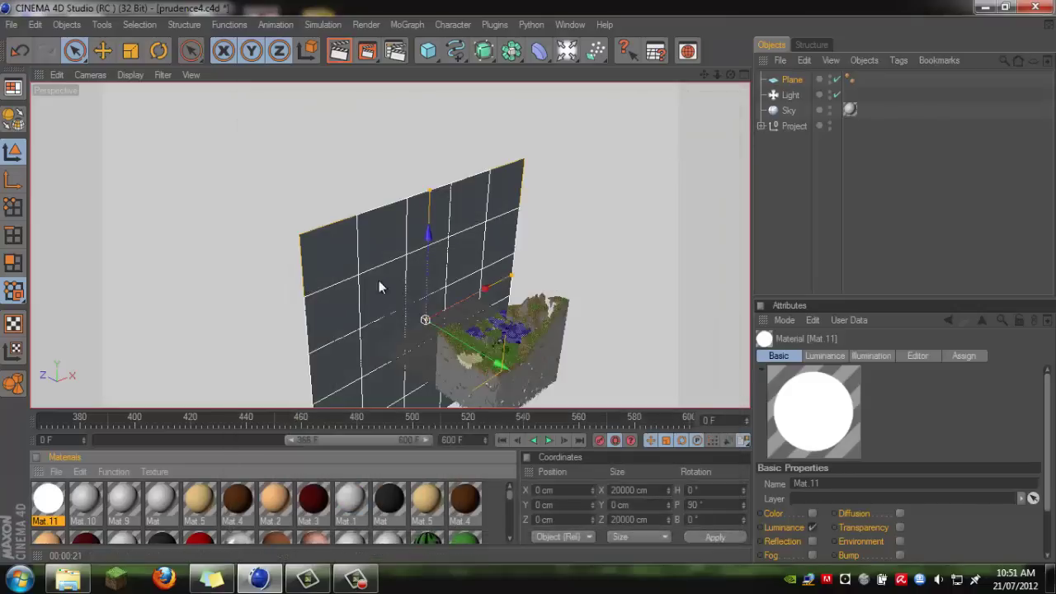
Step: Apply the new white luminance material to the upright plane and clear the selection
click(226, 198)
drag(49, 498, 793, 80)
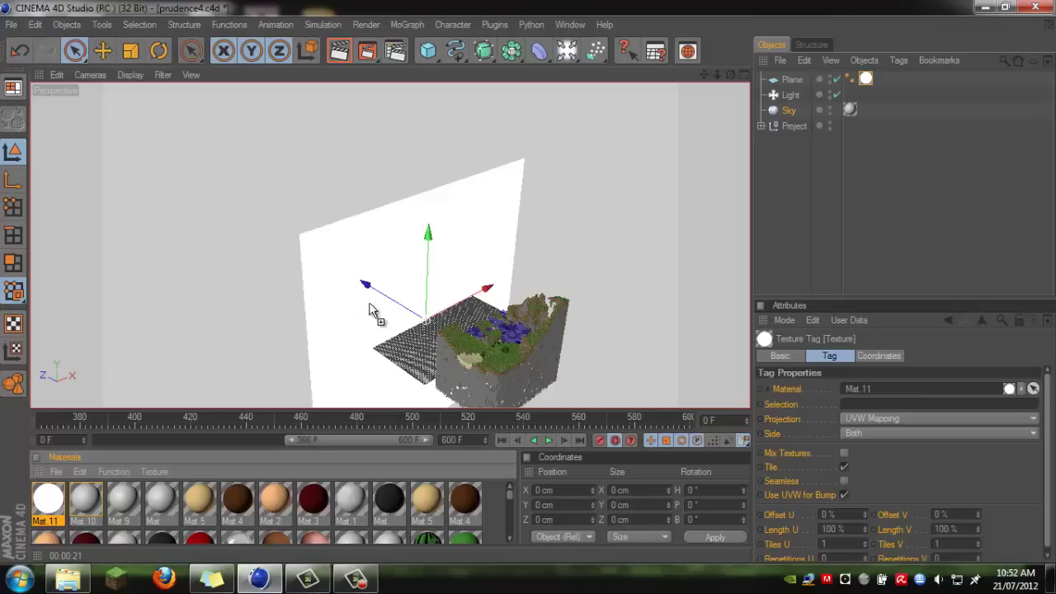
click(797, 183)
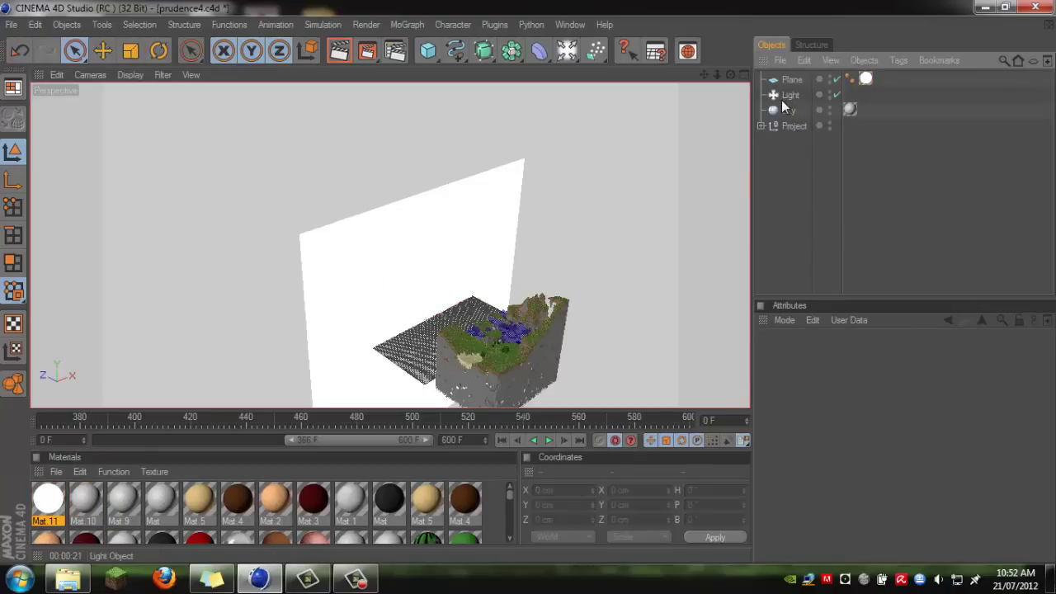
Step: Bring the whole plane and terrain into view and select the Light object
click(784, 98)
click(801, 141)
drag(705, 75, 504, 257)
click(790, 95)
ctrl+click(788, 111)
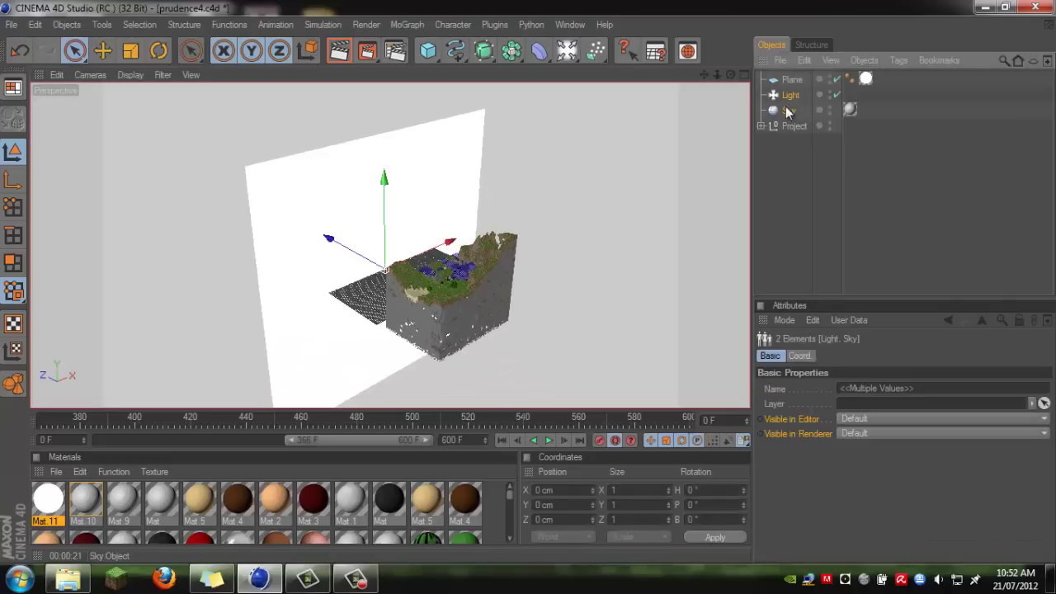
drag(386, 231, 386, 140)
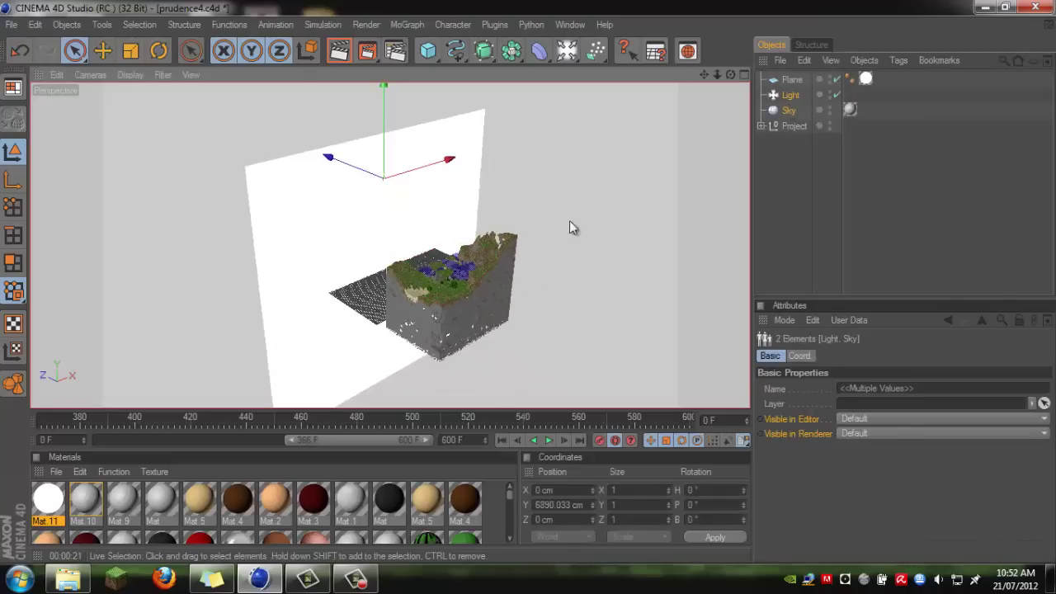
key(ctrl+z)
ctrl+click(795, 110)
Step: Raise the plane and light together to about 7939 cm in Y and rotate them so the plane tilts above the terrain
ctrl+click(790, 79)
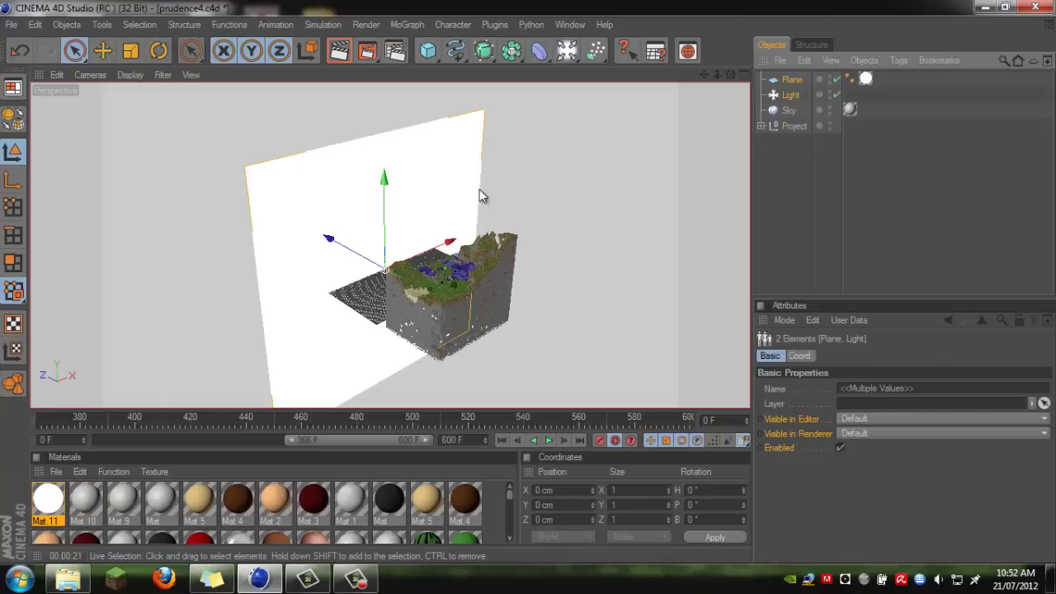
drag(387, 200, 272, 101)
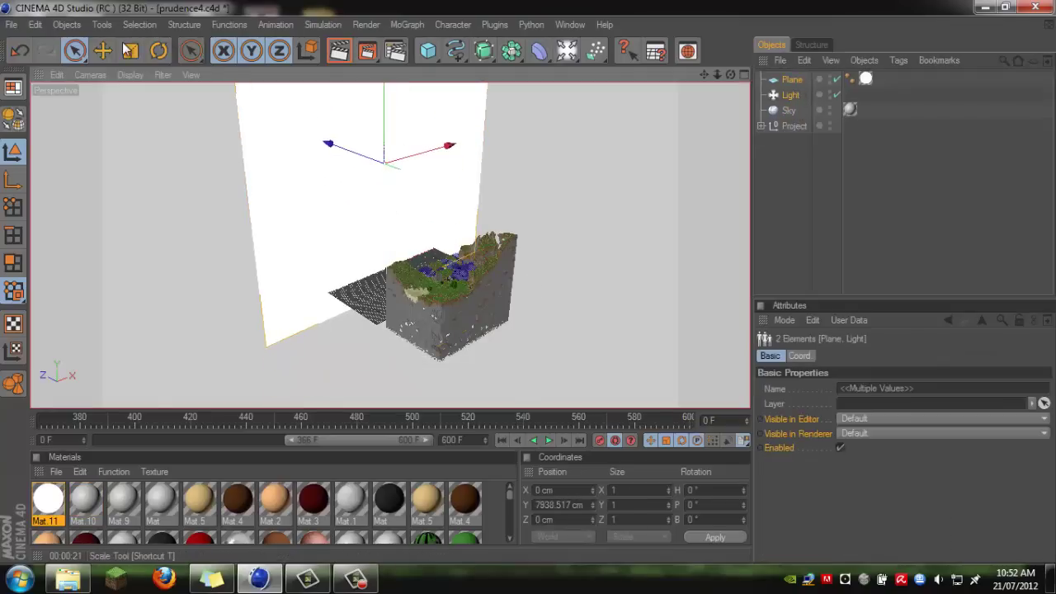
click(159, 50)
drag(410, 128, 591, 179)
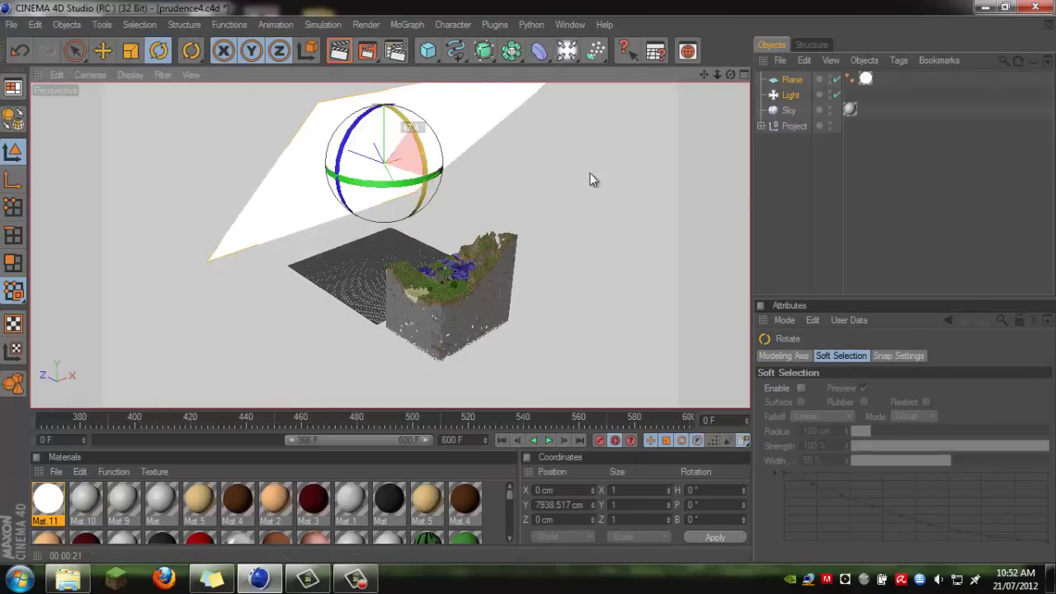
click(792, 181)
Step: Render the active view framed closely on the pig and the red wheel in the fenced yard
scroll(588, 294, up, 4)
scroll(587, 293, up, 5)
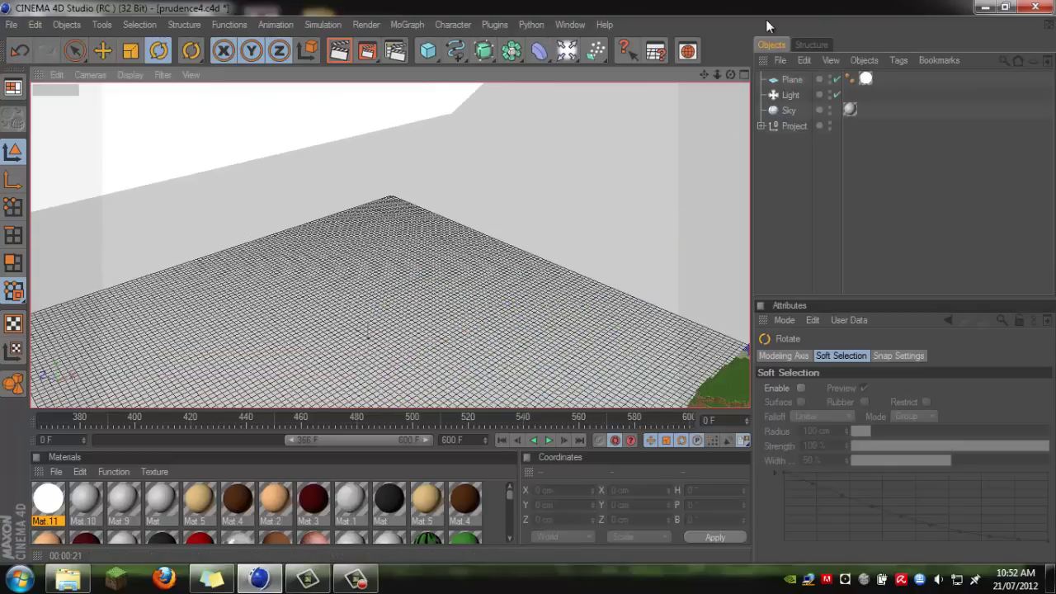
scroll(525, 281, down, 10)
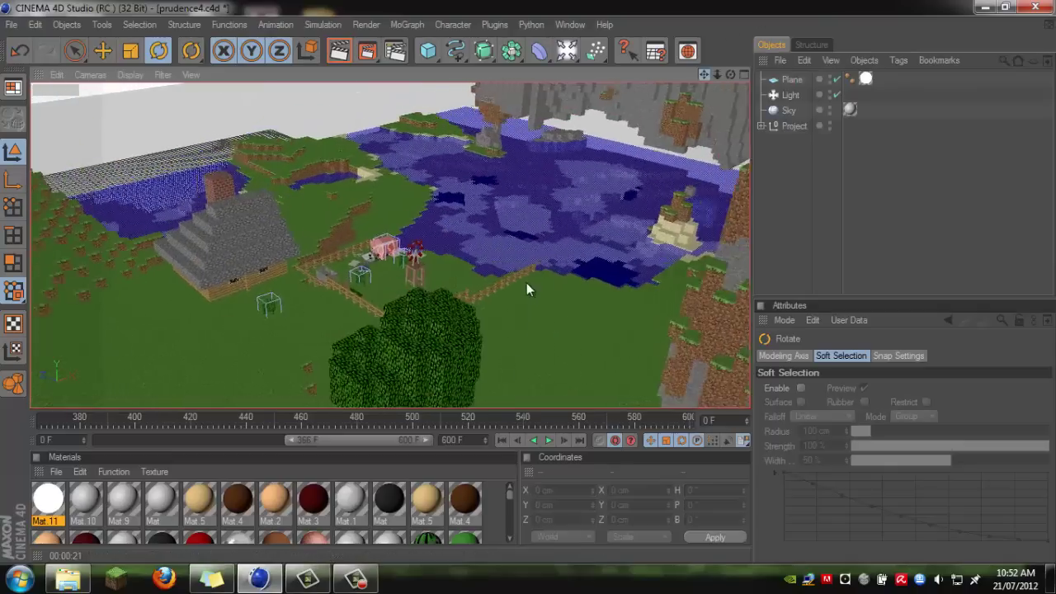
scroll(465, 226, up, 5)
scroll(498, 237, down, 2)
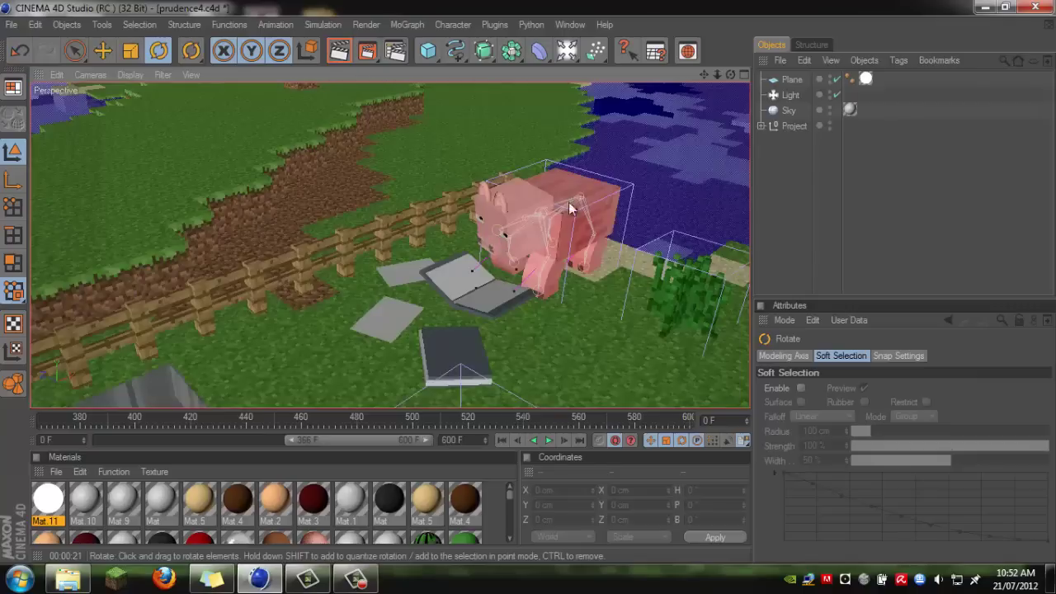
drag(704, 74, 528, 223)
scroll(576, 195, down, 3)
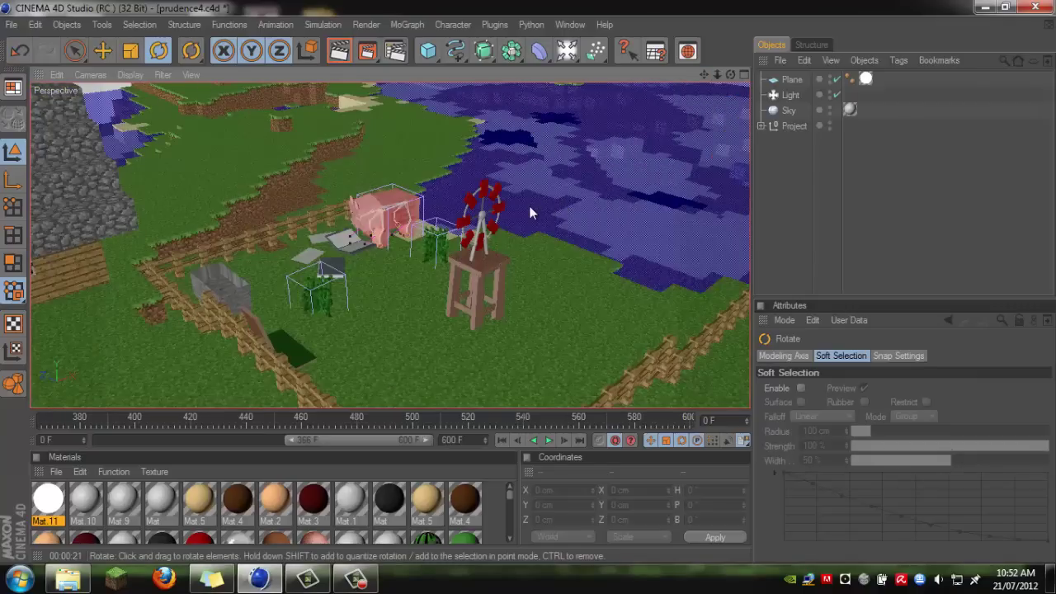
scroll(528, 206, up, 3)
drag(703, 75, 529, 283)
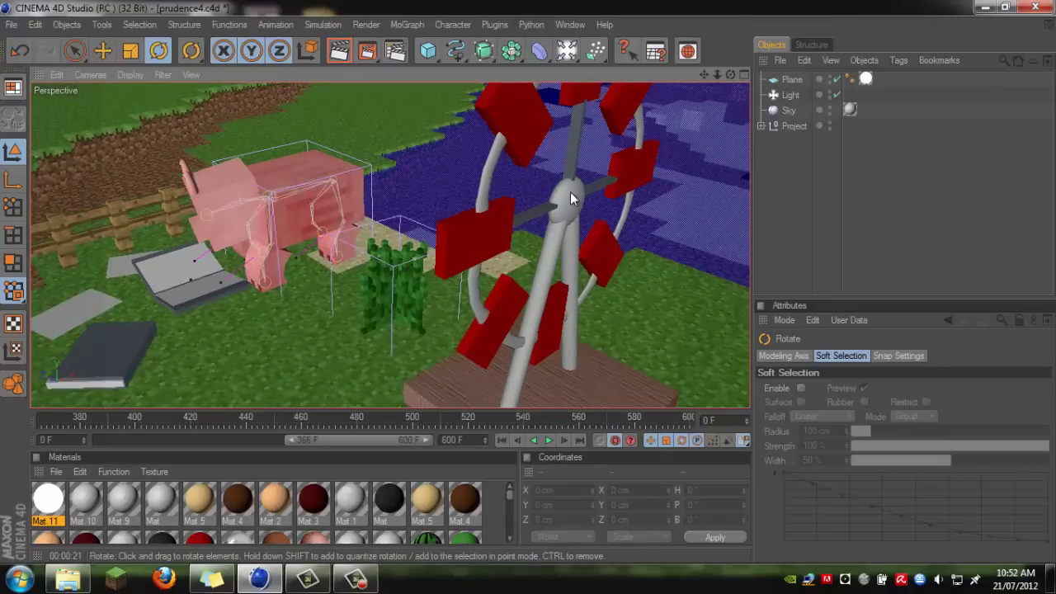
click(338, 52)
click(318, 239)
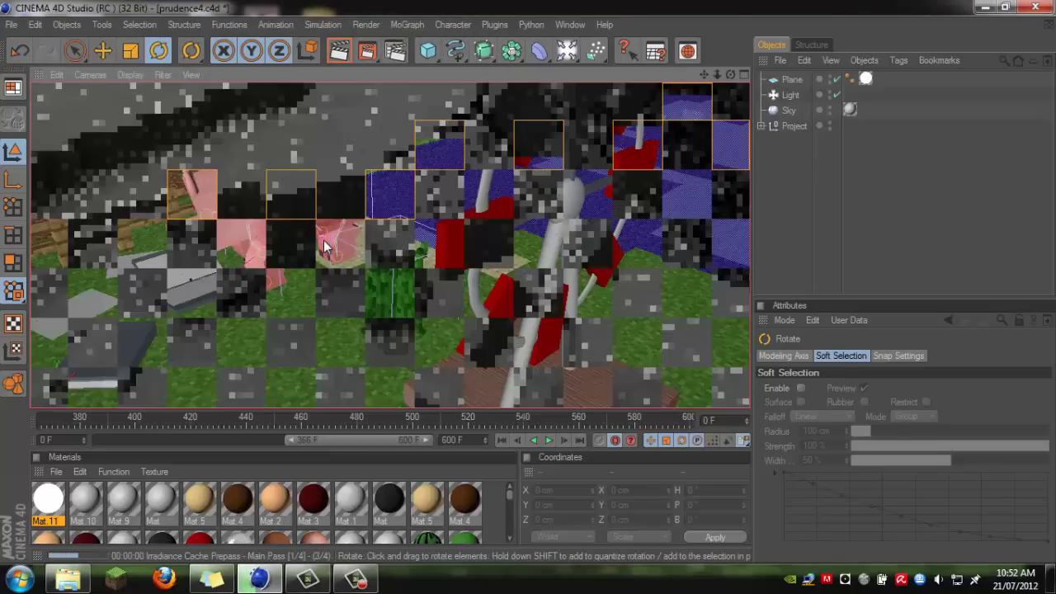